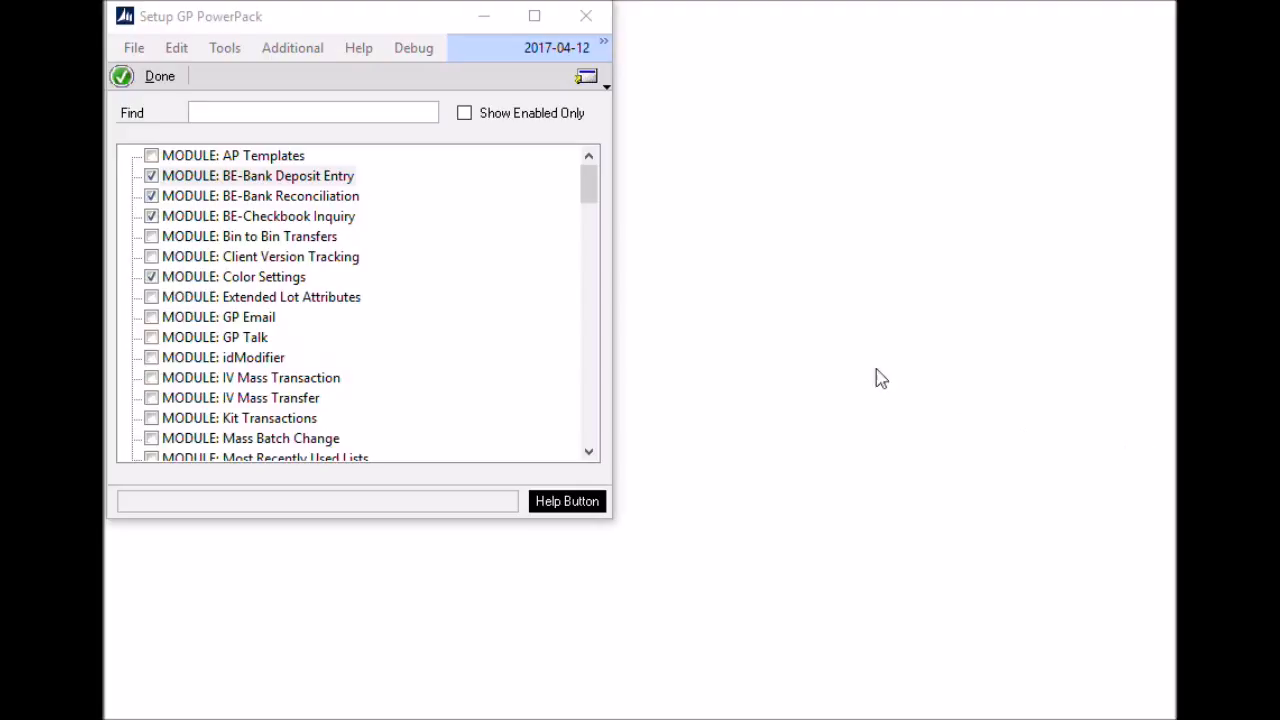
# Look over the enabled bank reconciliation and checkbook inquiry modules in the setup list and close the window.
pyautogui.click(277, 199)
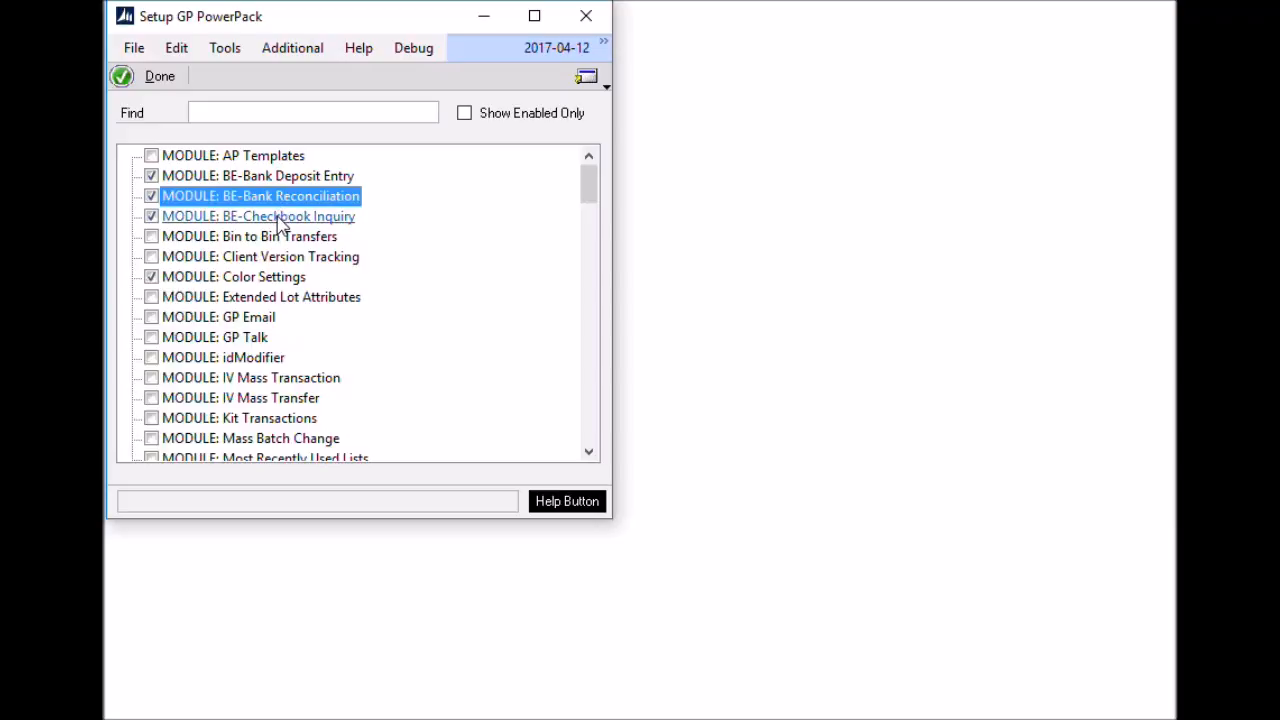
pyautogui.click(276, 220)
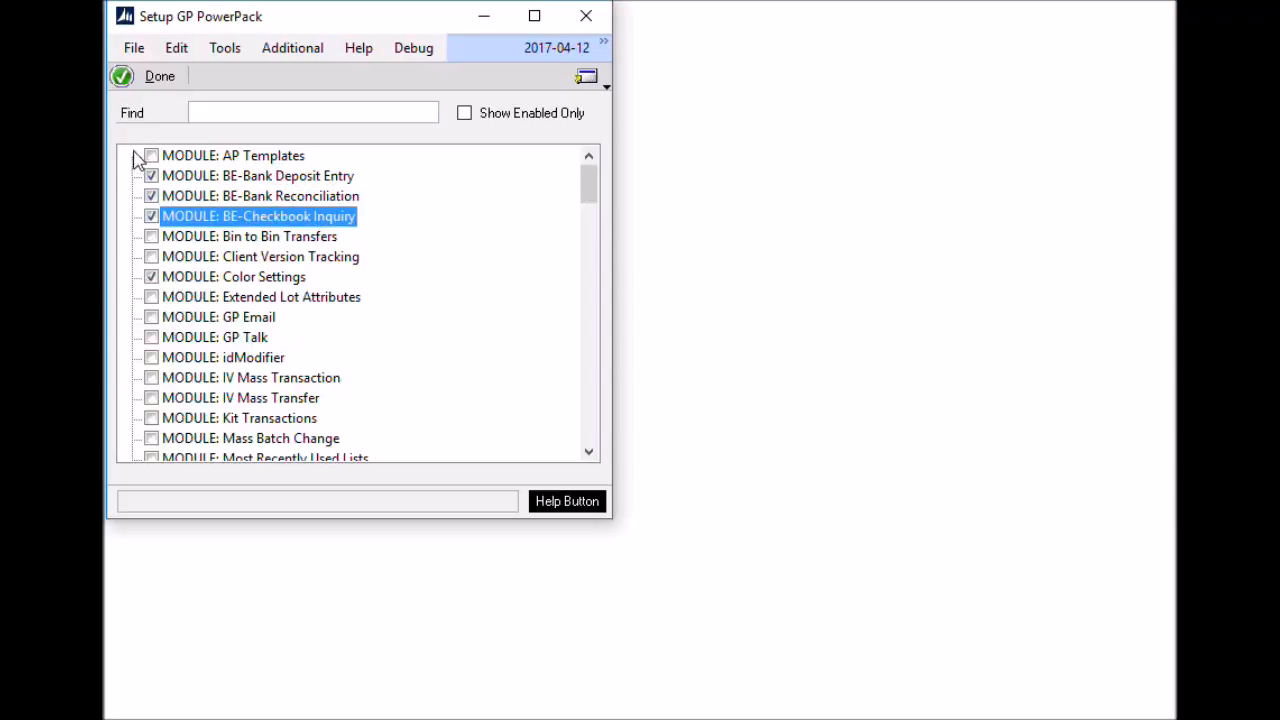
pyautogui.click(152, 80)
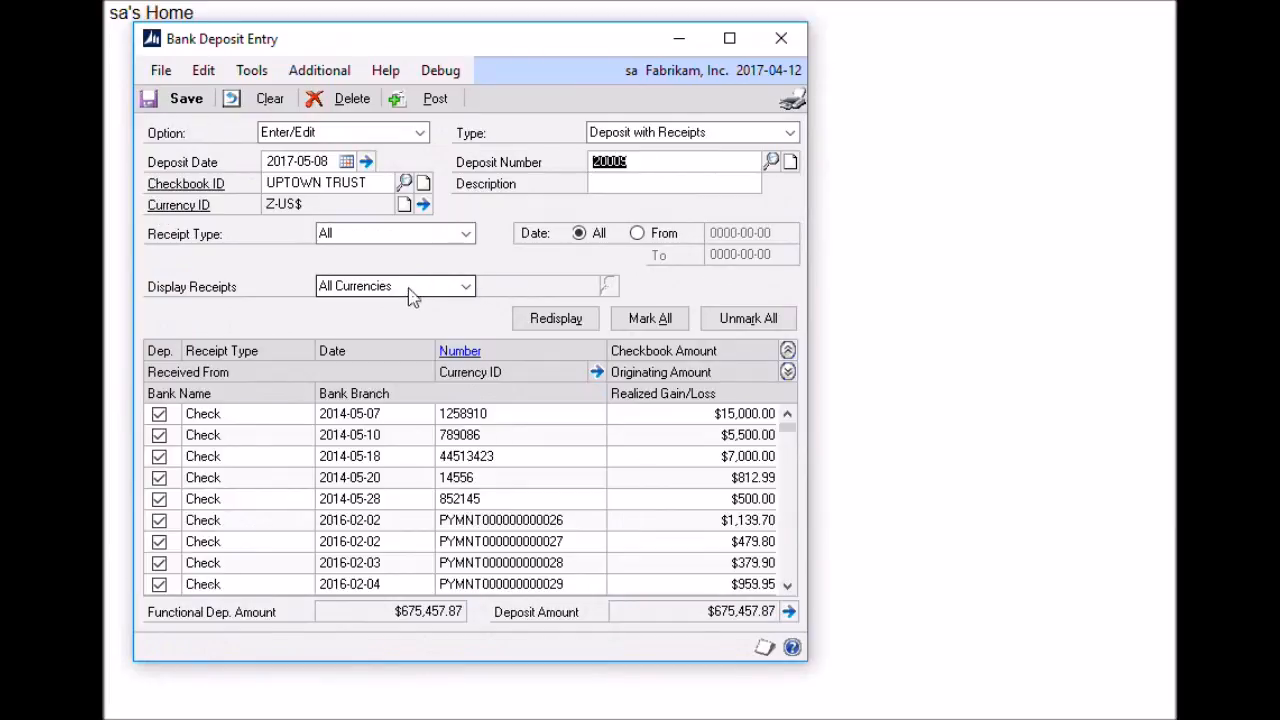
# Open the Advanced Filters for the bank deposit, restrict the receipts to the Contoso customer only and redisplay the list.
pyautogui.click(318, 72)
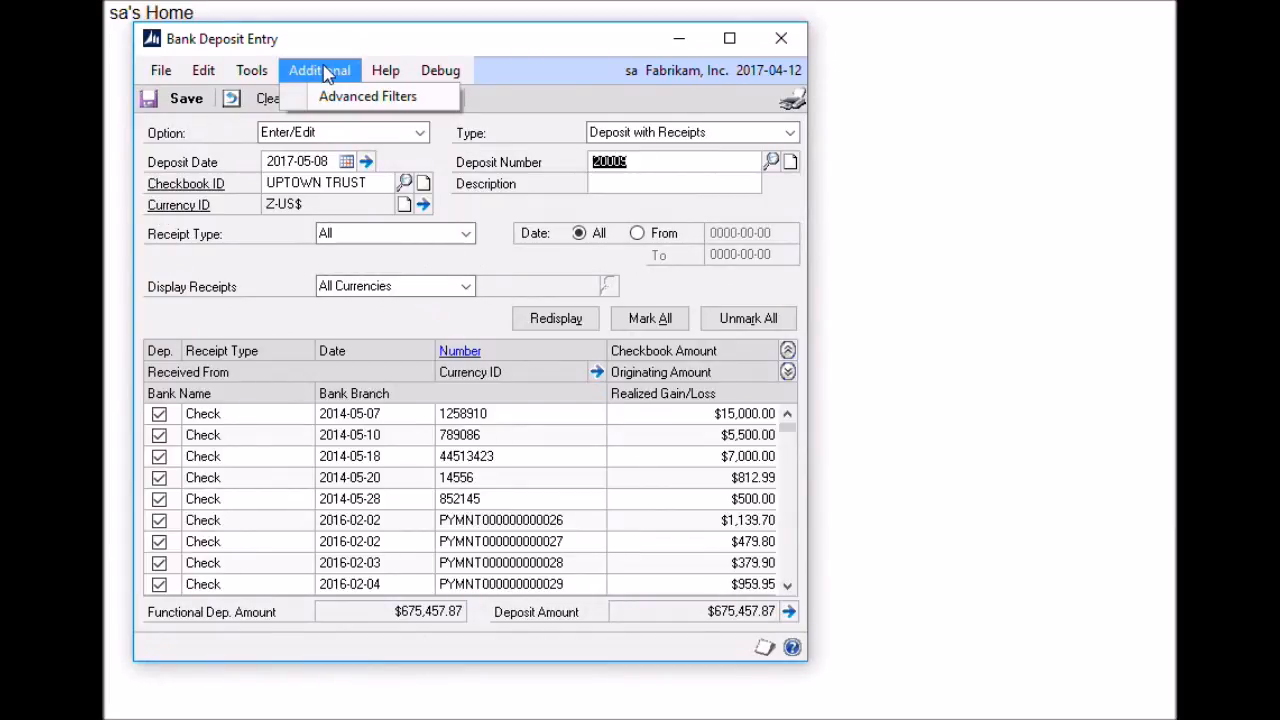
pyautogui.click(345, 95)
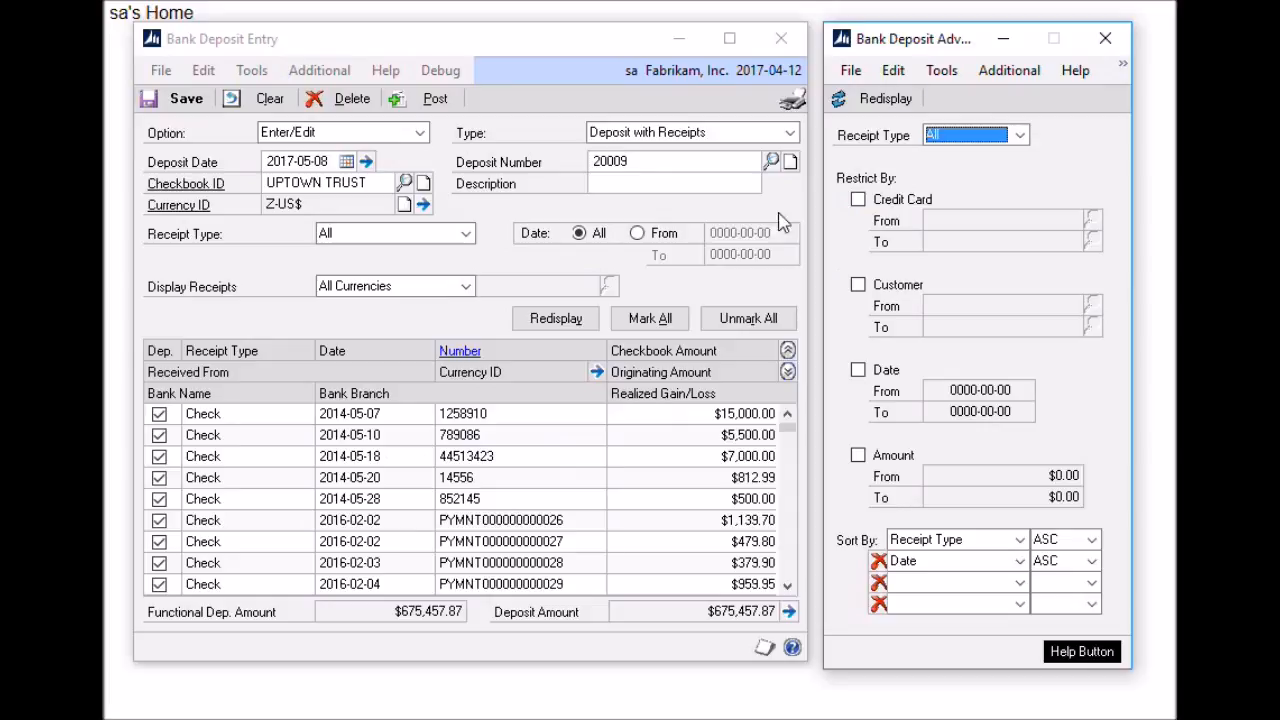
pyautogui.click(858, 286)
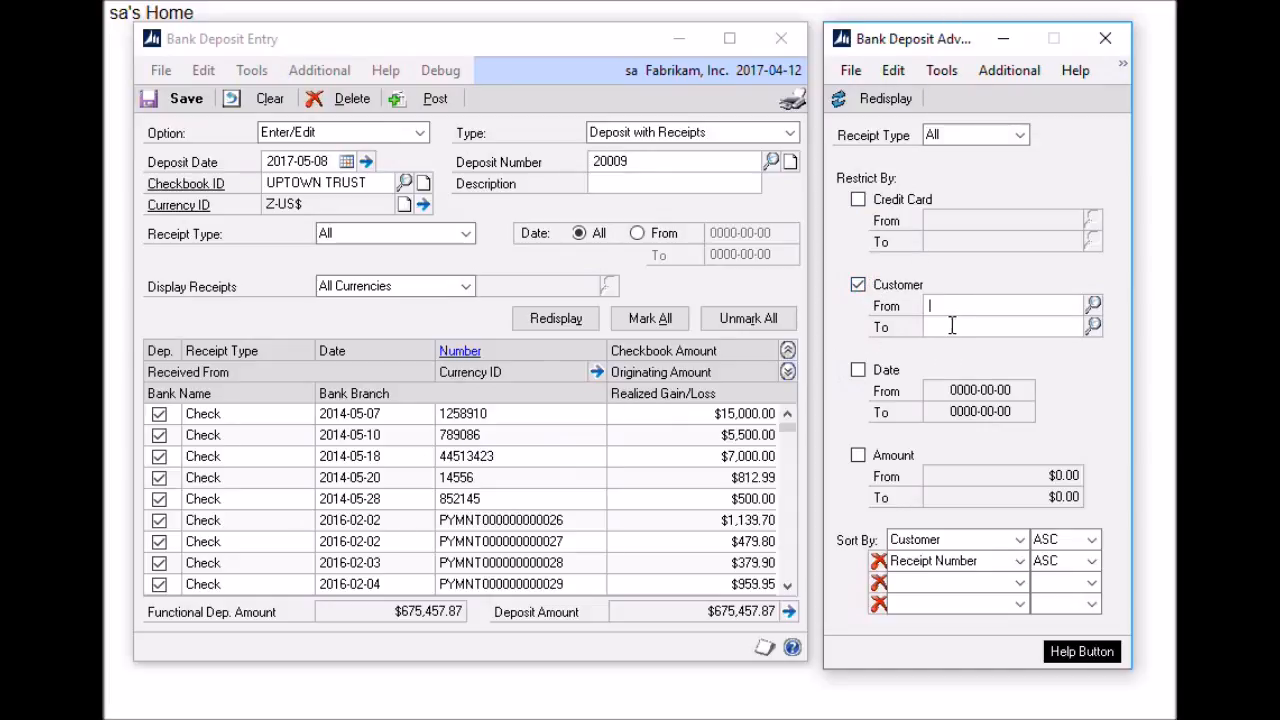
pyautogui.write('CONTO')
pyautogui.click(1094, 302)
pyautogui.doubleClick(268, 268)
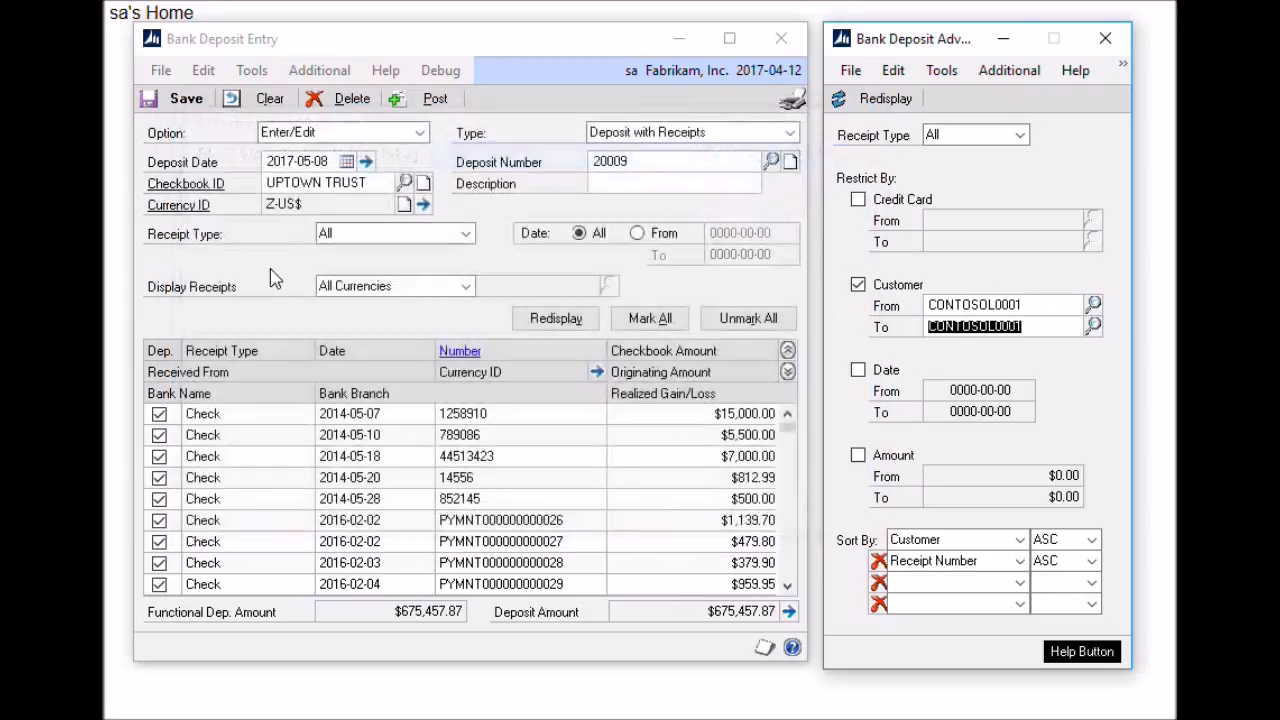
pyautogui.click(888, 98)
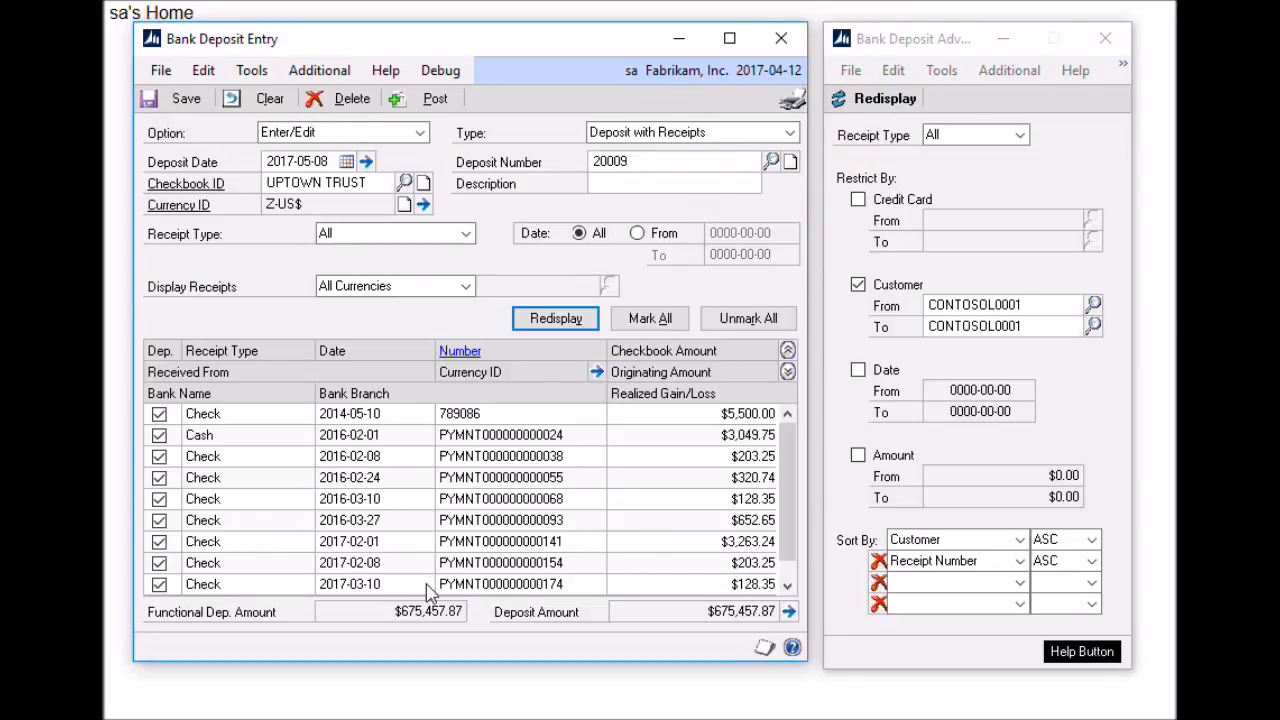
# Restrict the deposit receipts to amounts from $500.00 to $10,000.00 and redisplay the list.
pyautogui.click(858, 456)
pyautogui.write('50')
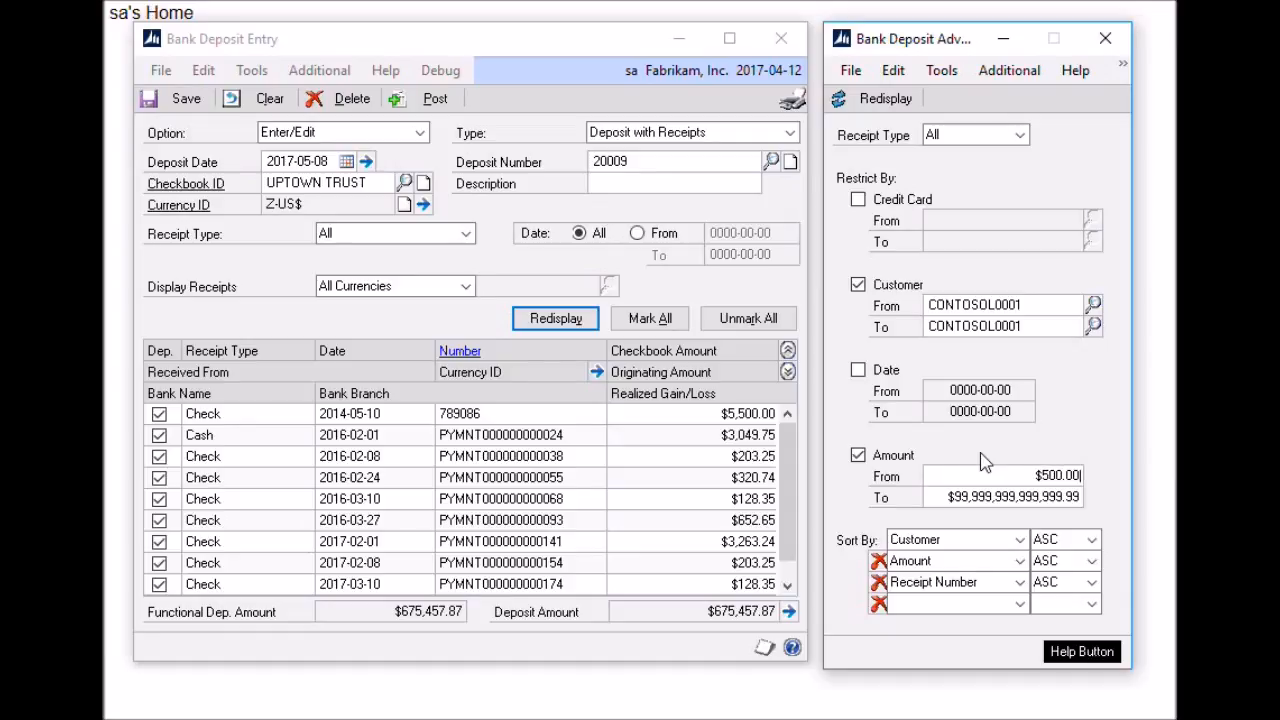
pyautogui.press('Tab')
pyautogui.write('1')
pyautogui.click(870, 98)
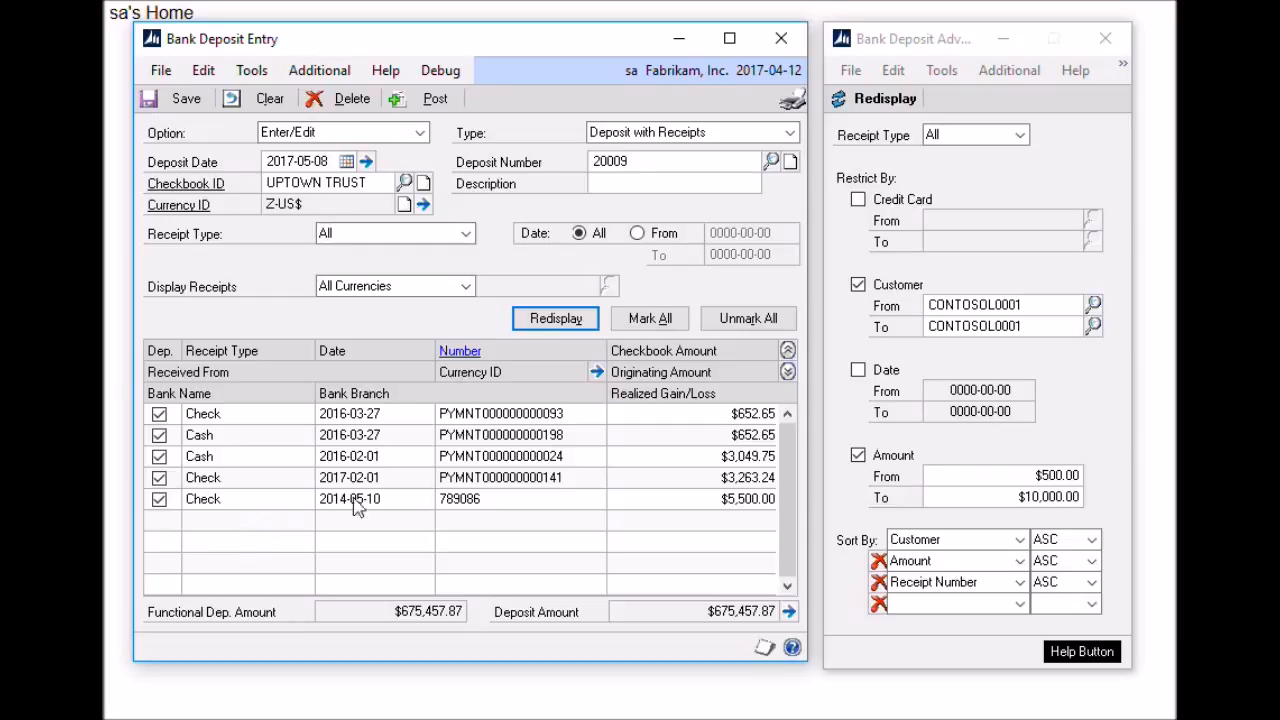
# Expand the receipt details, view the source sales transaction behind check receipt 789086 and close the inquiry.
pyautogui.click(788, 372)
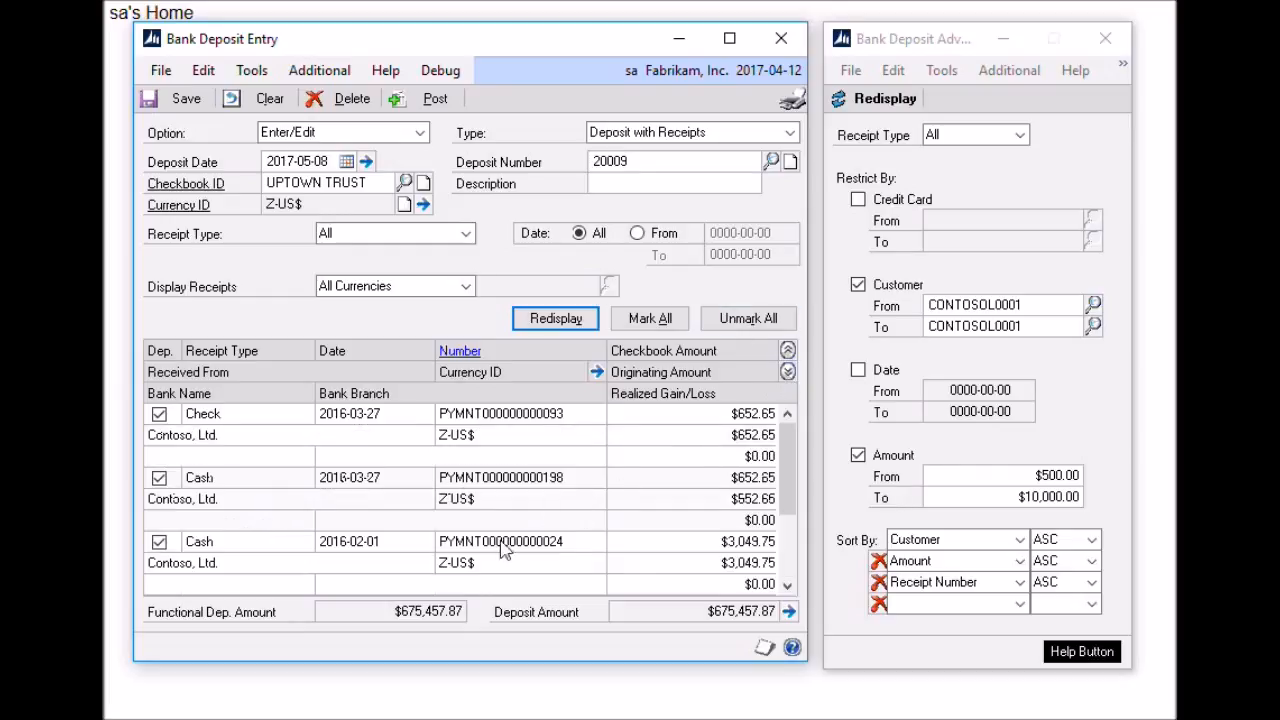
pyautogui.click(790, 530)
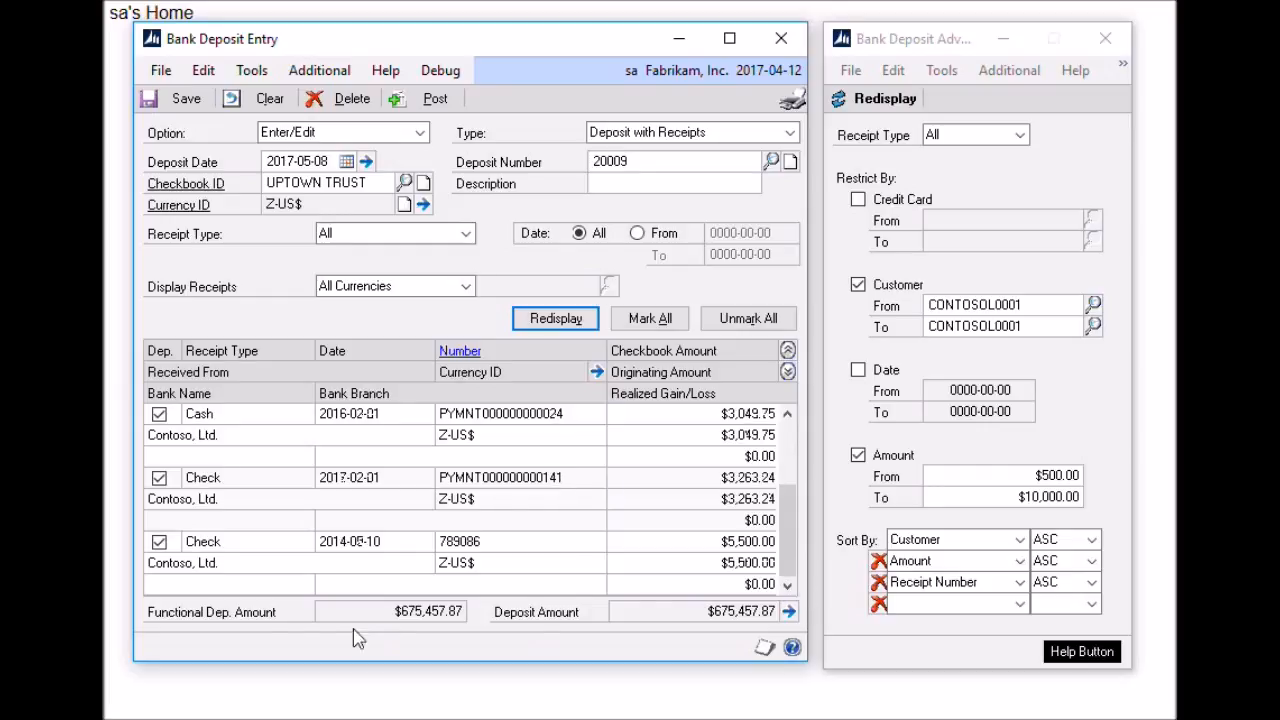
pyautogui.click(219, 586)
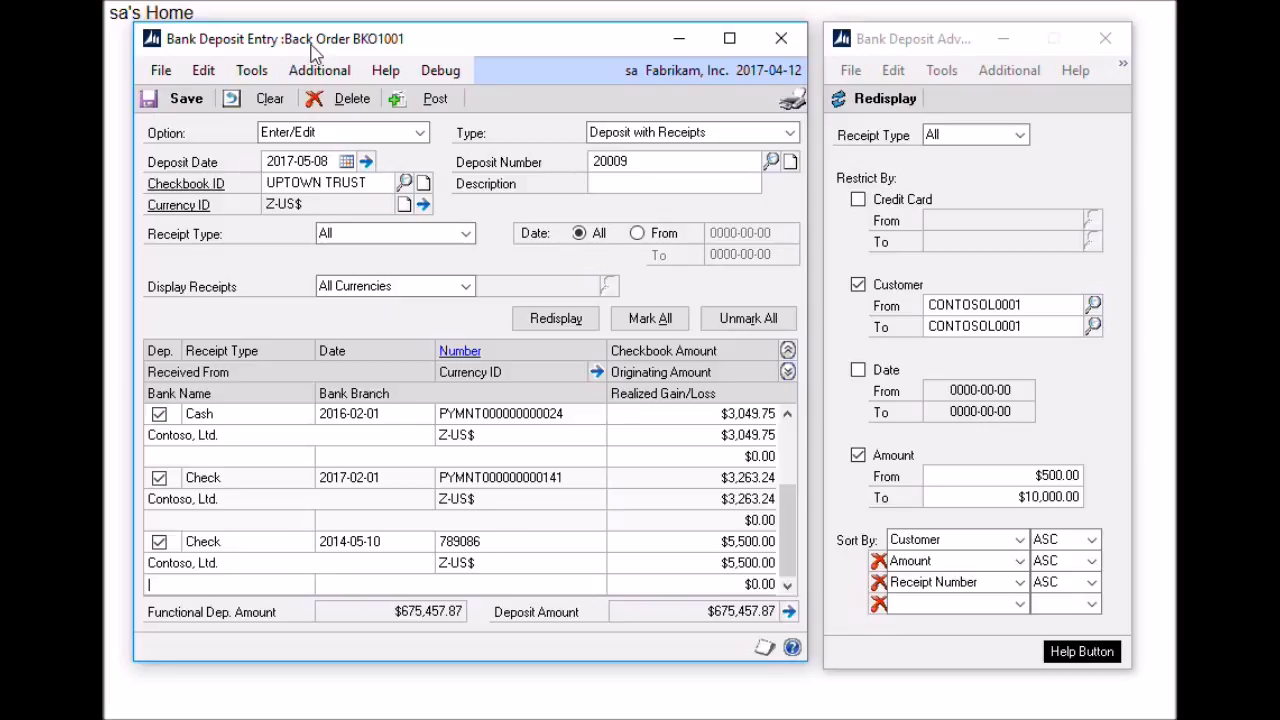
pyautogui.click(459, 350)
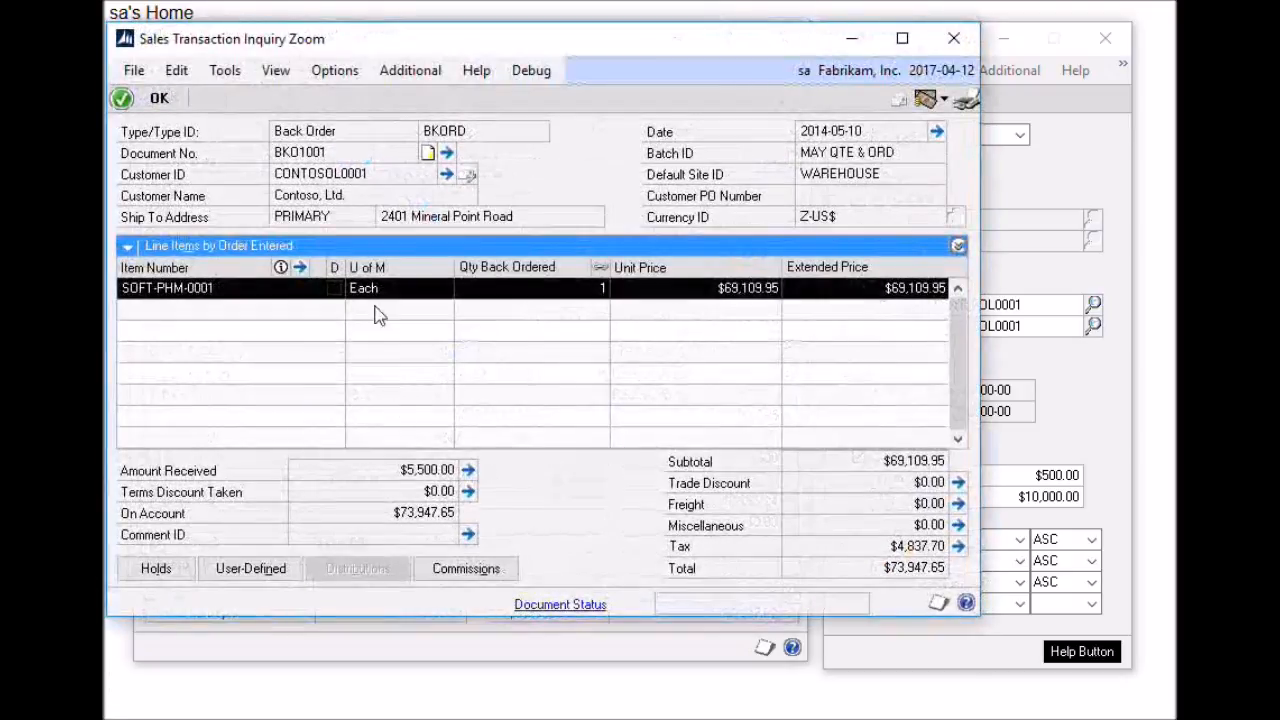
pyautogui.click(953, 38)
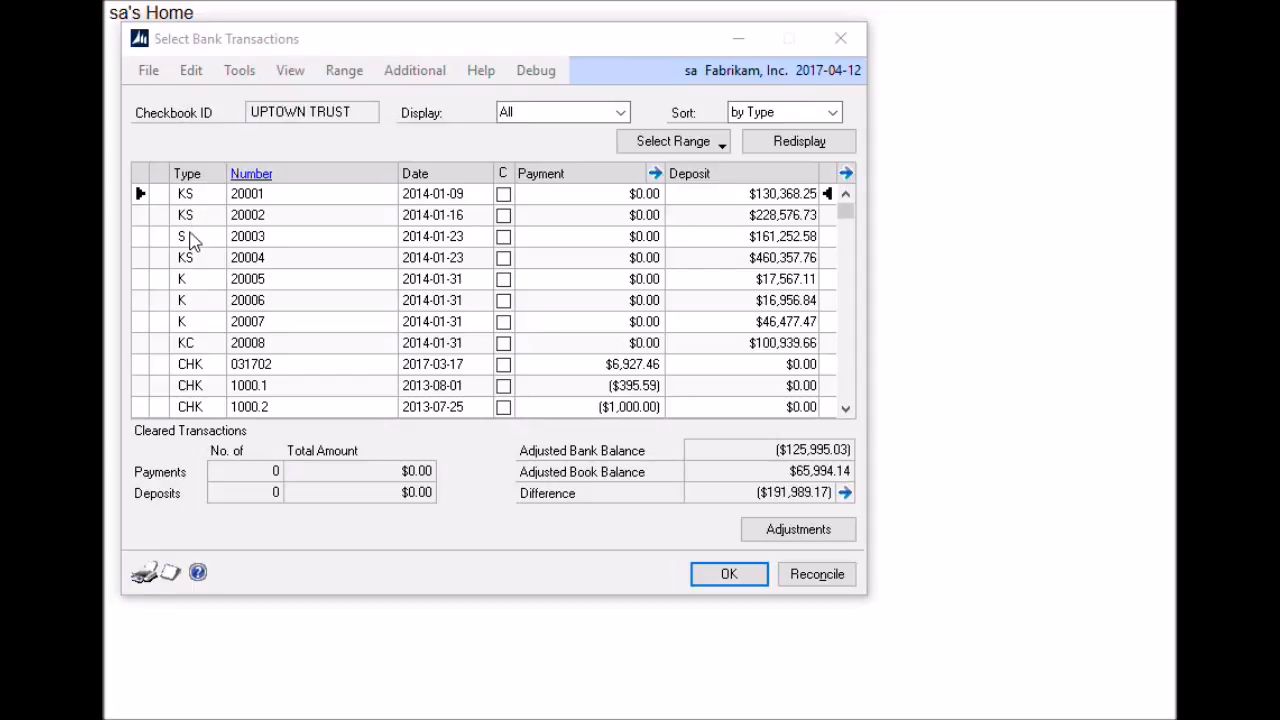
# View deposit 20001 from the bank transactions list, collapse its receipt lines to browse them and close the window.
pyautogui.click(283, 188)
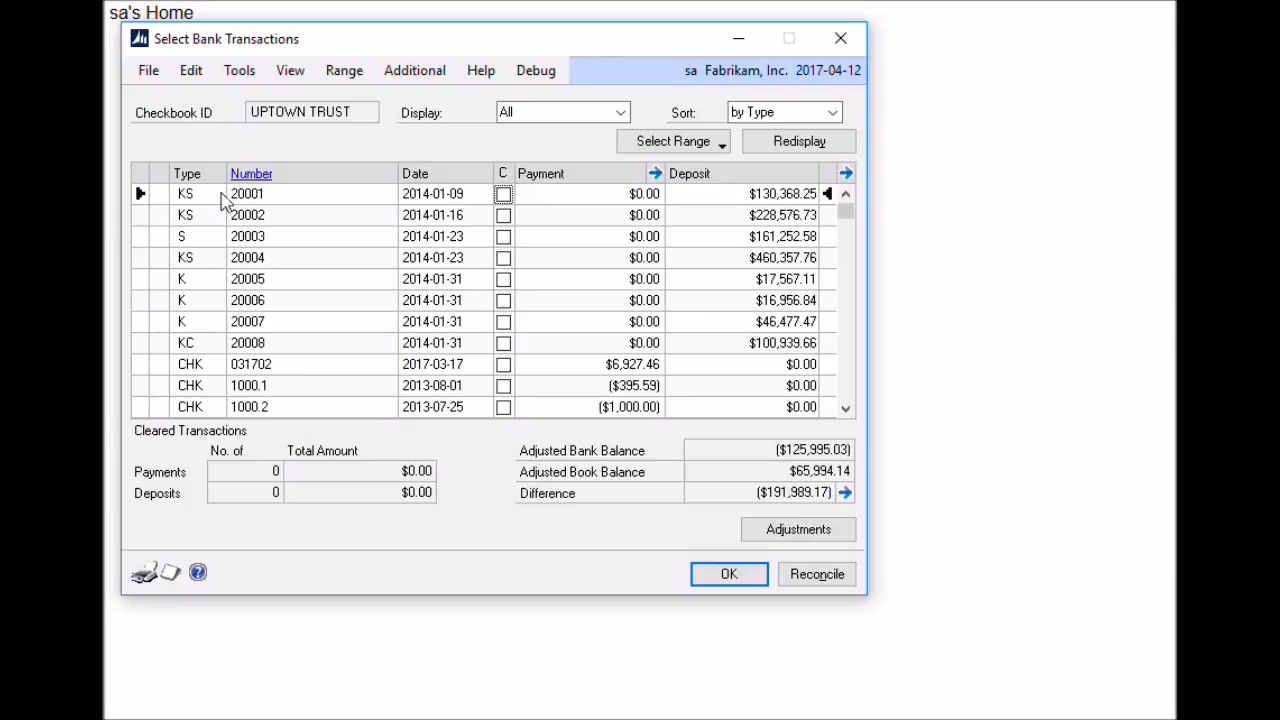
pyautogui.click(250, 177)
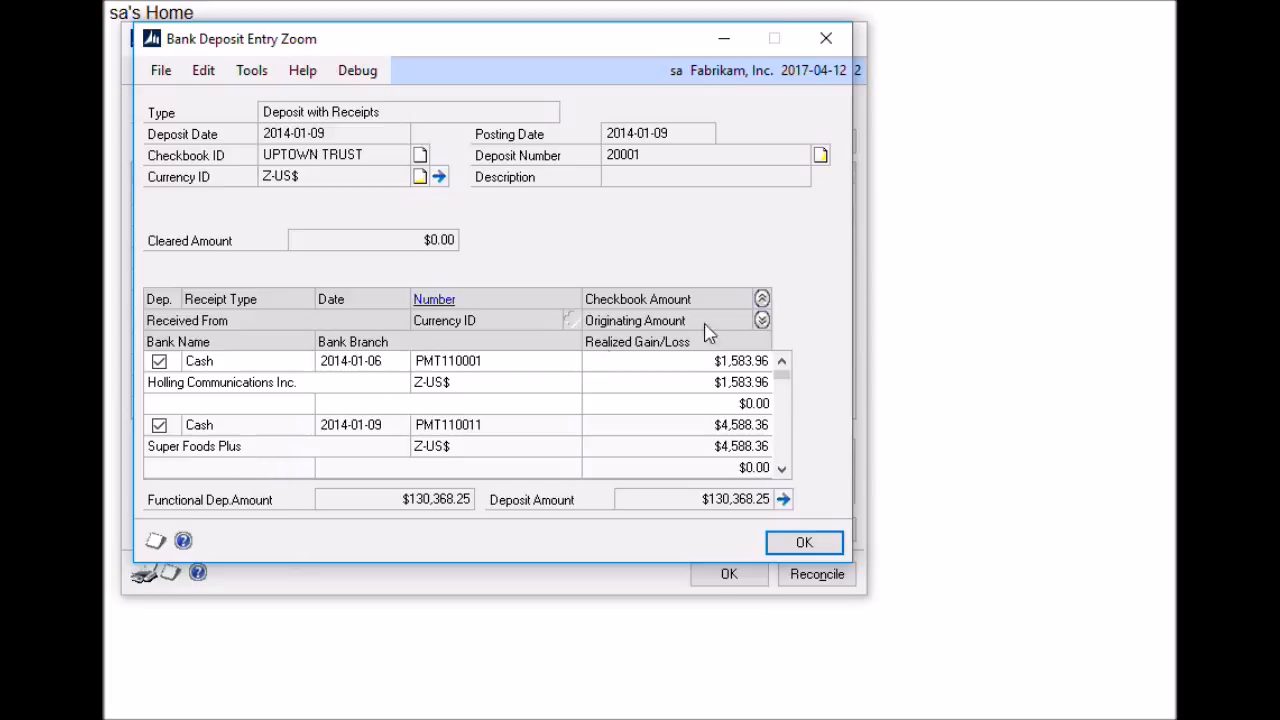
pyautogui.click(762, 298)
pyautogui.scroll(-10, 290, 465)
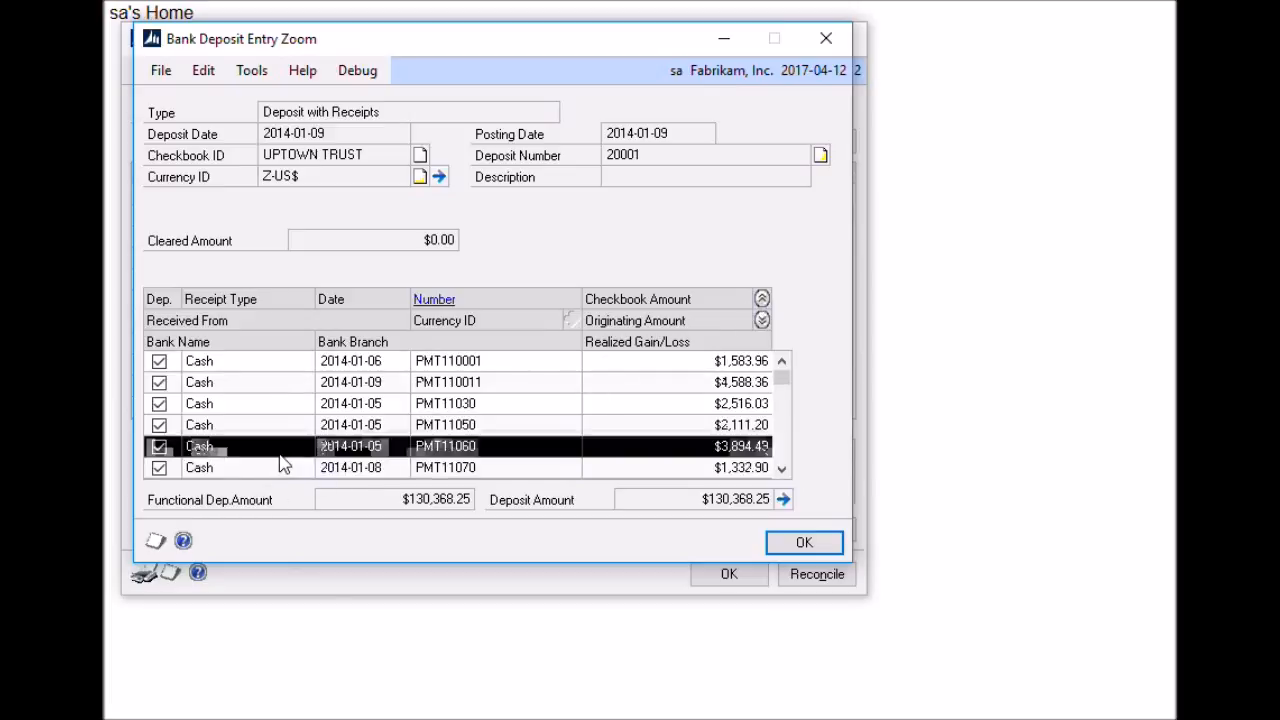
pyautogui.scroll(4, 282, 470)
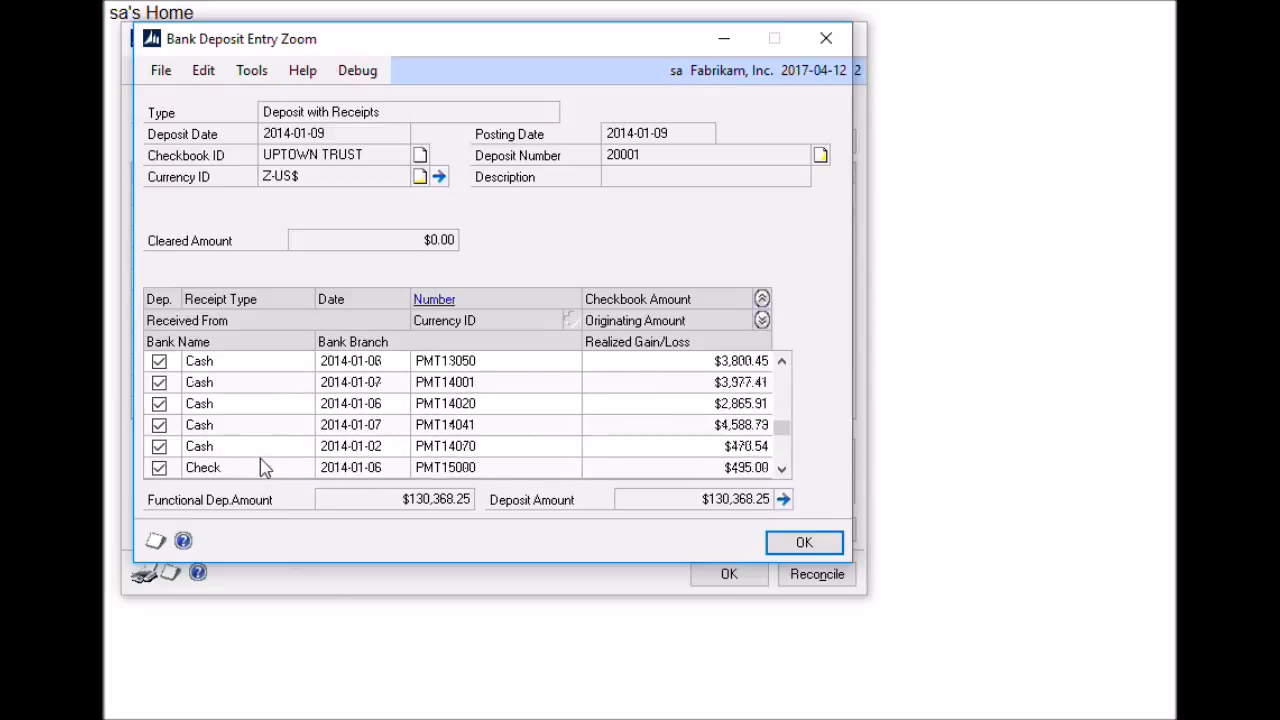
pyautogui.click(826, 40)
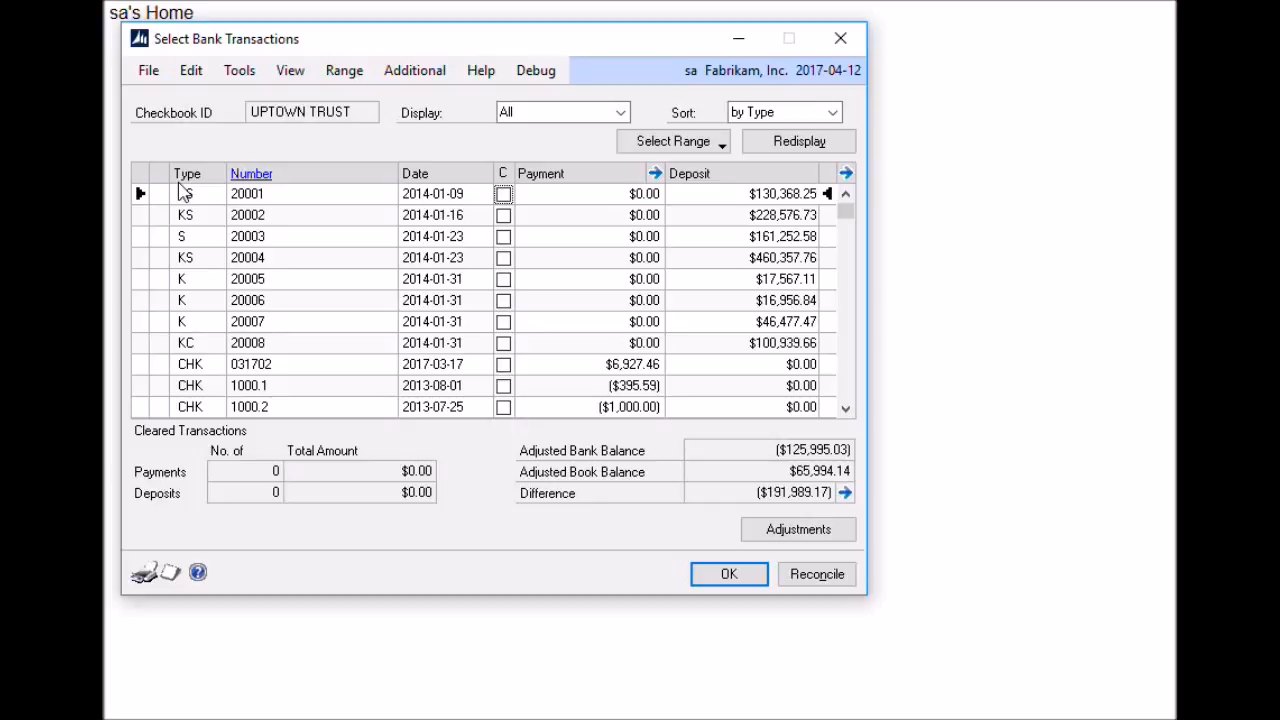
# Reopen deposit 20001 beside the transactions list, view deposits 20002, 20003 and 20004 in the same window and close it.
pyautogui.doubleClick(247, 190)
pyautogui.moveTo(385, 44); pyautogui.dragTo(750, 38)
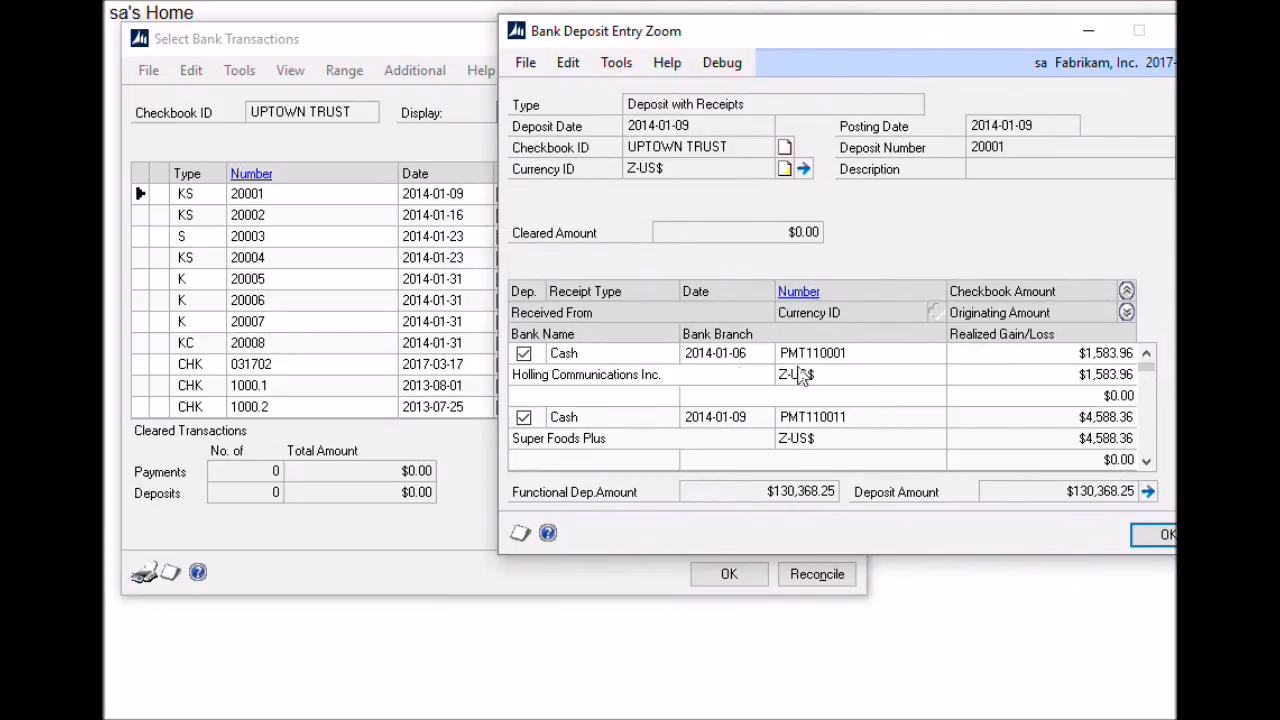
pyautogui.click(262, 220)
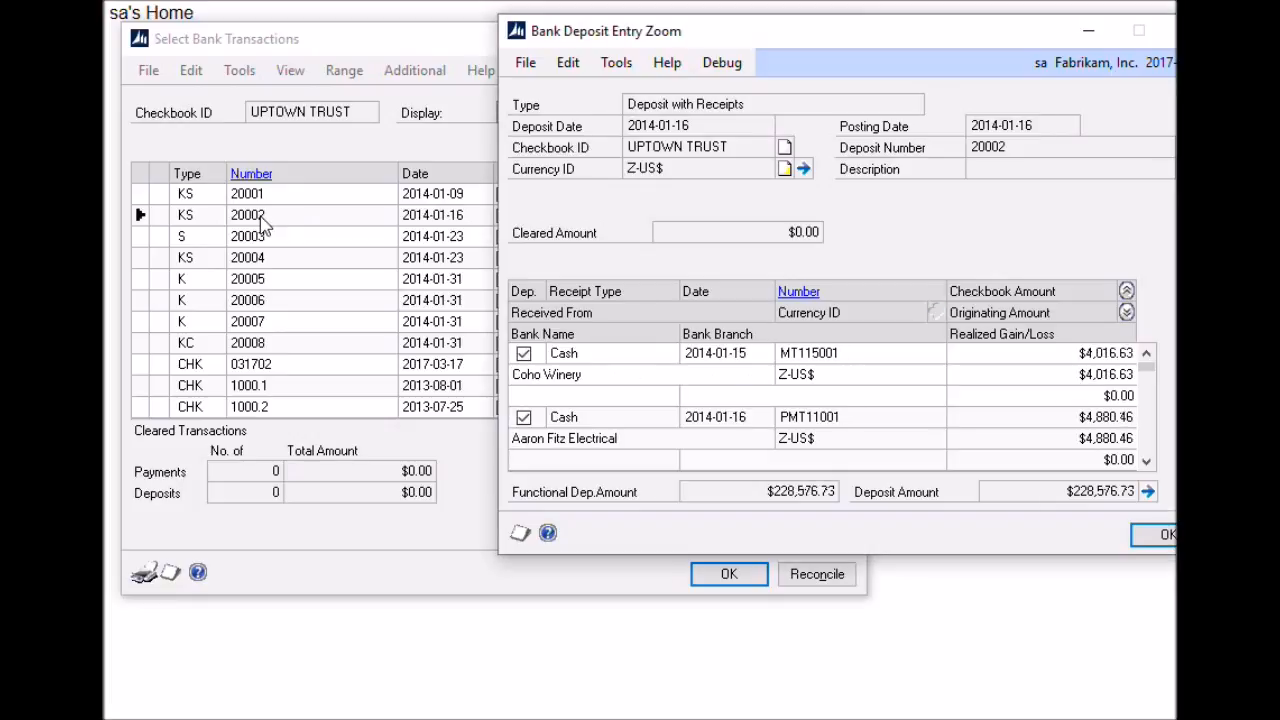
pyautogui.click(250, 238)
pyautogui.click(257, 258)
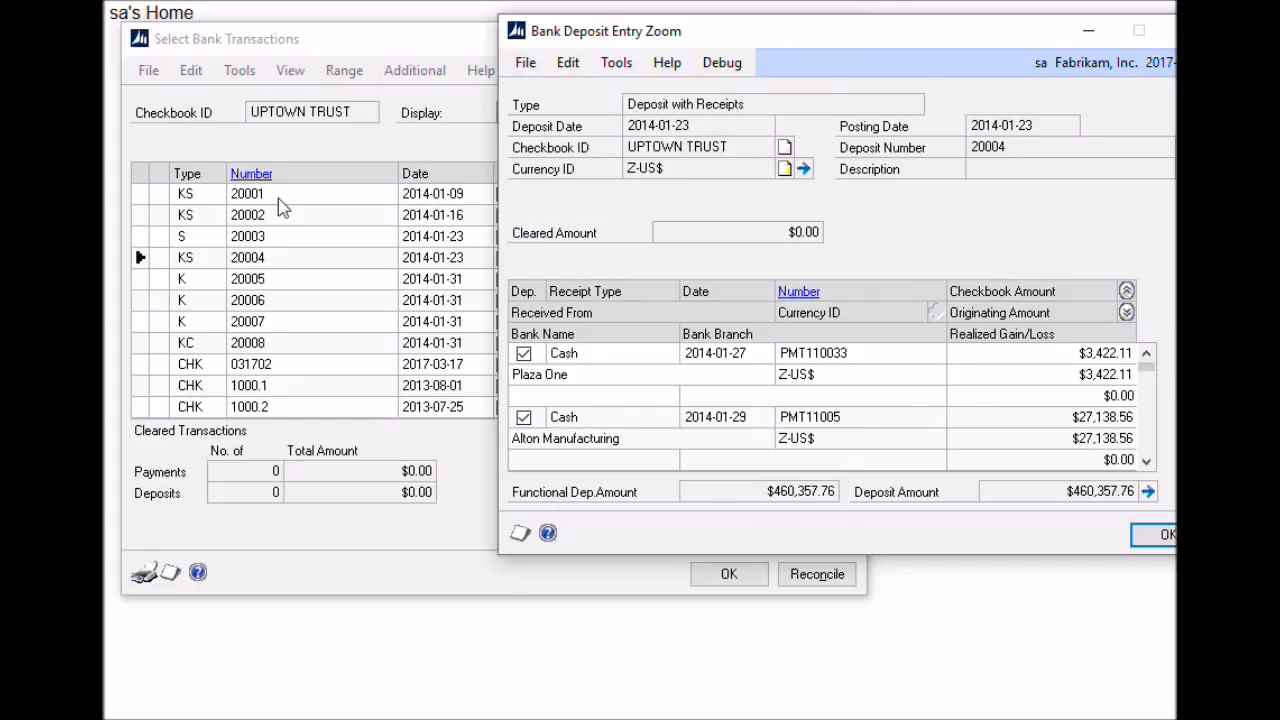
pyautogui.moveTo(994, 37); pyautogui.dragTo(876, 39)
pyautogui.click(1072, 29)
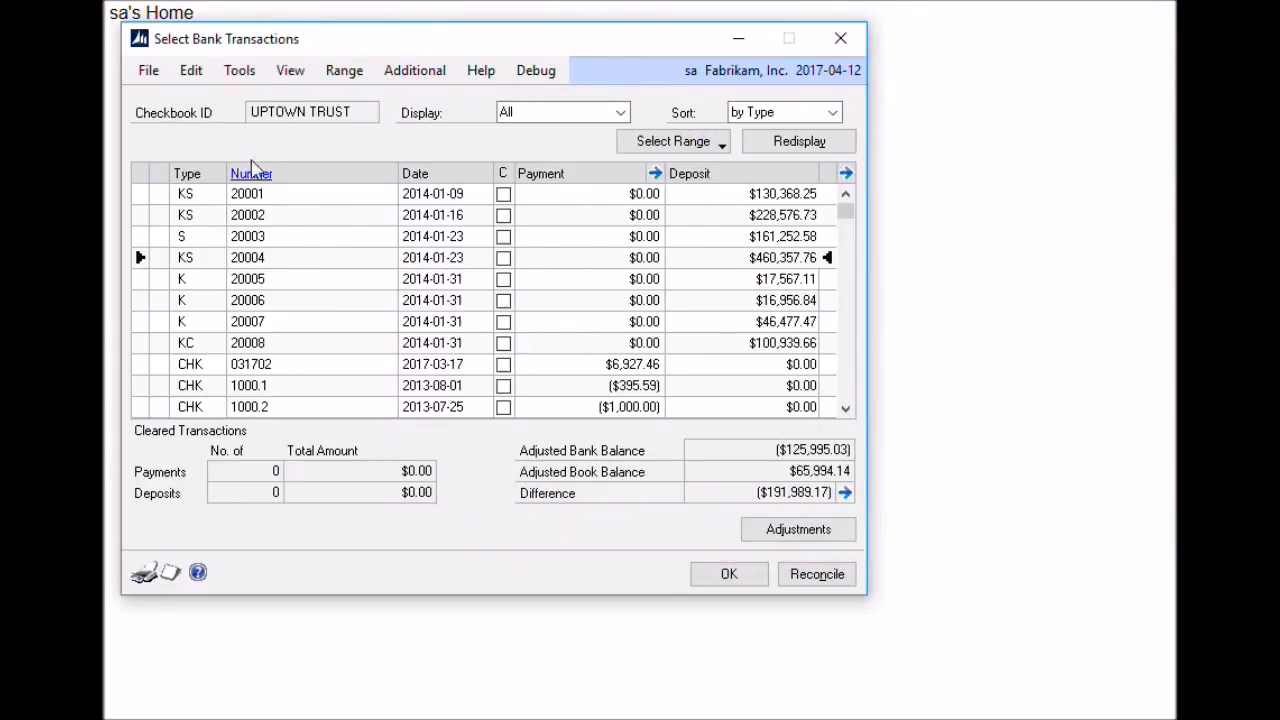
# Filter the bank reconciliation transactions to types K, KC and KS, sorted by amount.
pyautogui.click(417, 78)
pyautogui.click(441, 95)
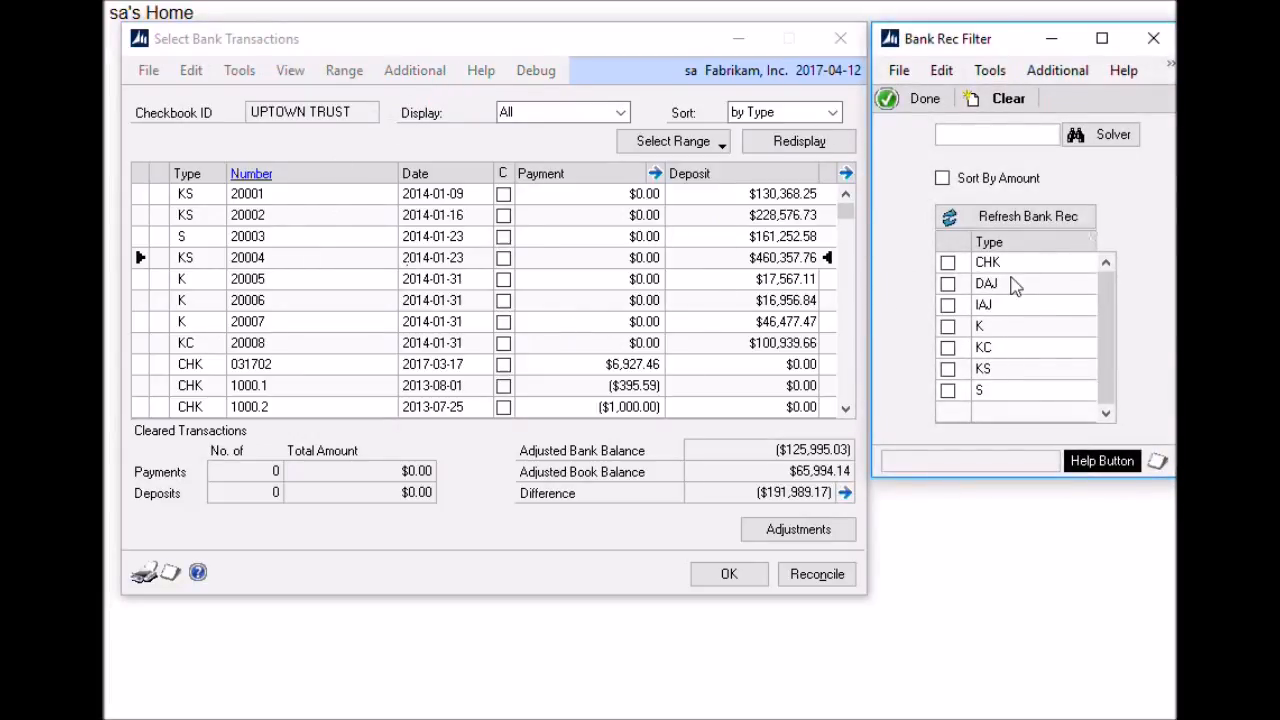
pyautogui.click(947, 326)
pyautogui.click(947, 347)
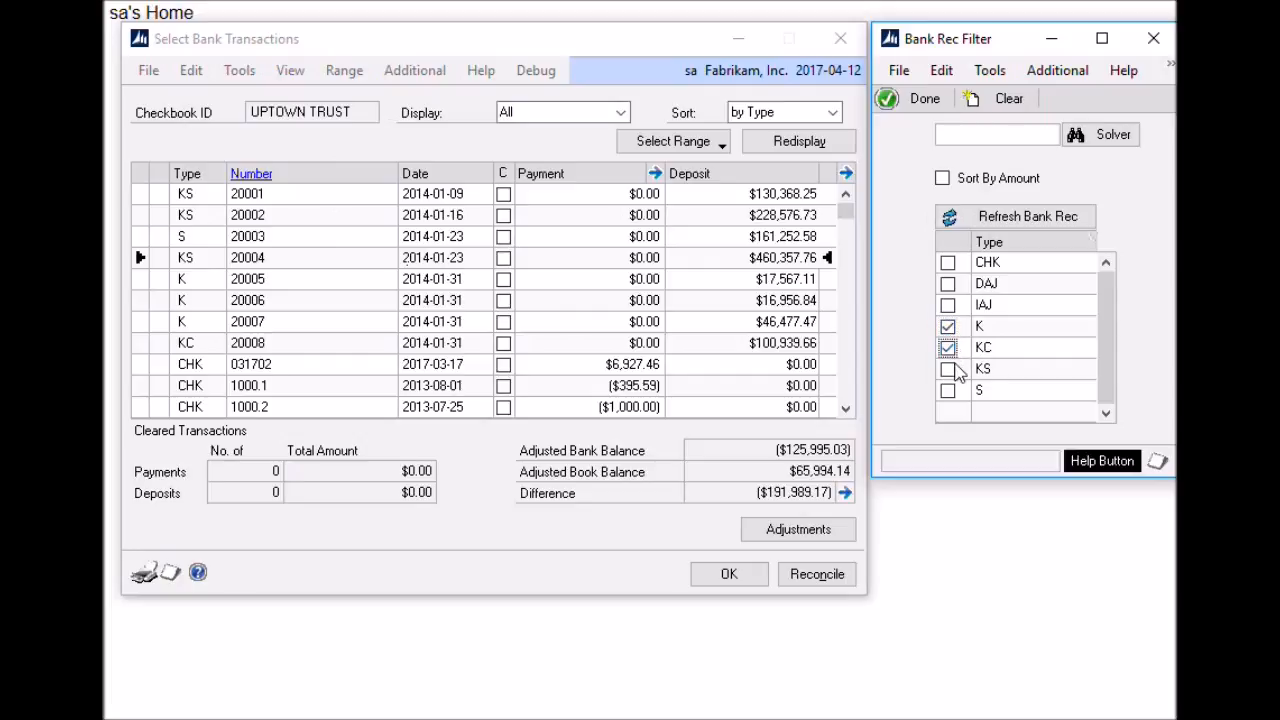
pyautogui.click(947, 368)
pyautogui.click(986, 216)
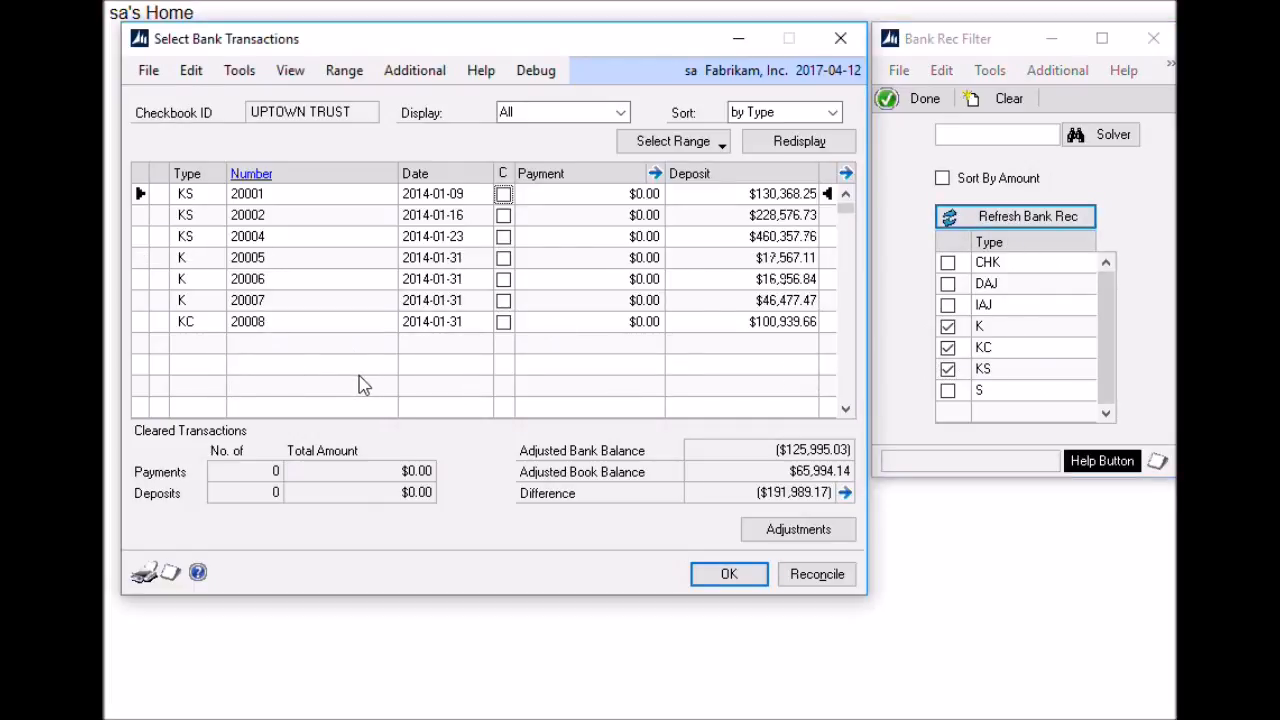
pyautogui.click(943, 180)
pyautogui.click(1037, 217)
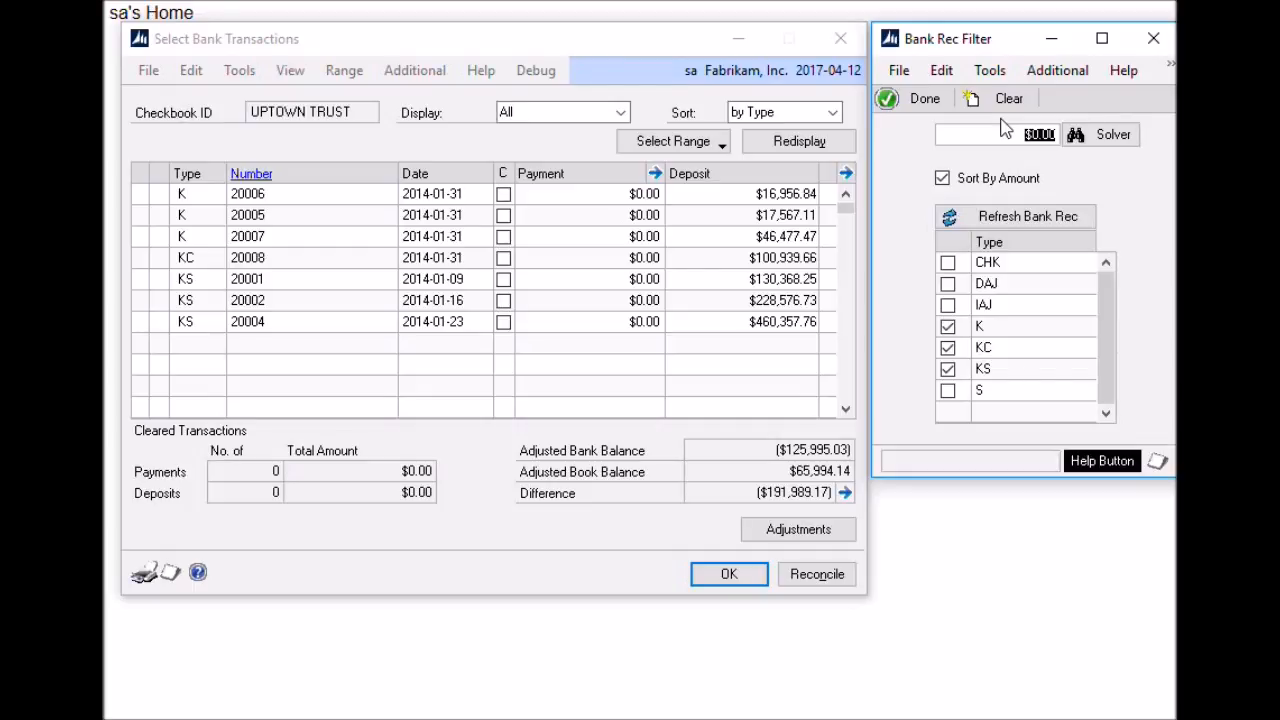
# Set the amount to find to 34,523.95, launch the Solver workbook in Excel and review the exported amounts.
pyautogui.write('34,523.90')
pyautogui.click(1113, 145)
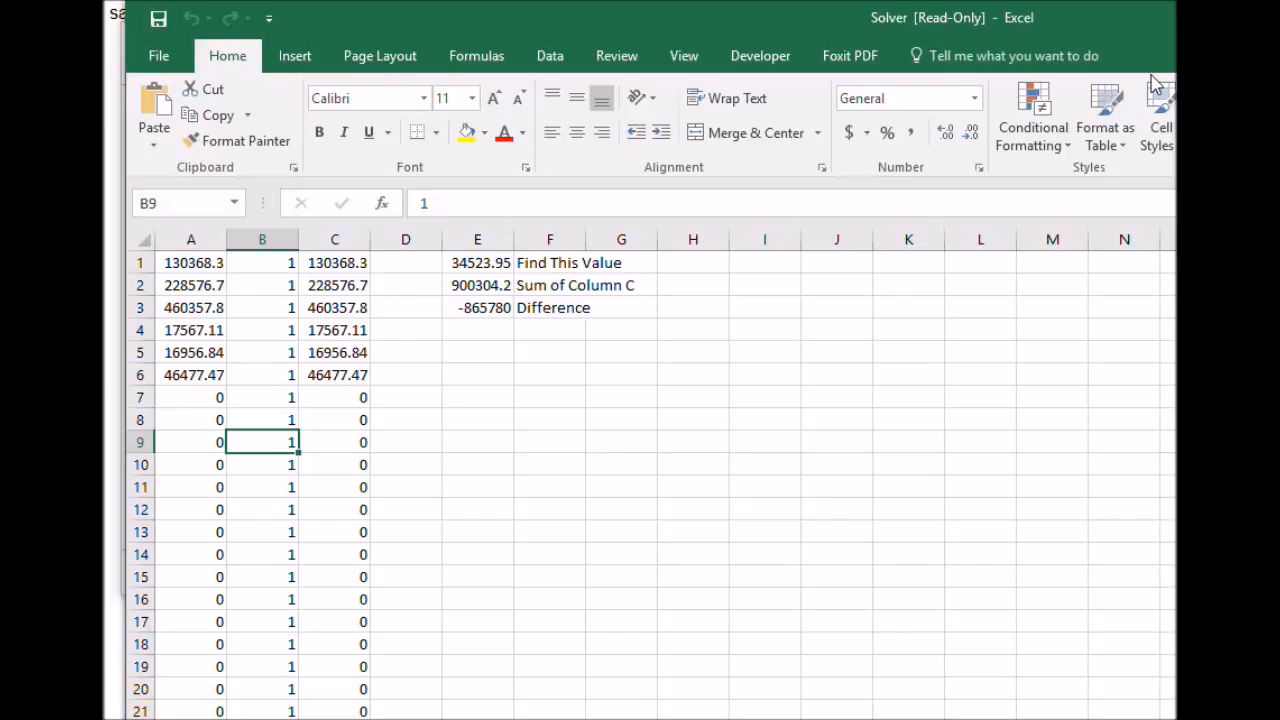
pyautogui.scroll(-1, 680, 245)
pyautogui.scroll(1, 678, 260)
pyautogui.scroll(1, 623, 249)
pyautogui.scroll(-4, 583, 457)
pyautogui.scroll(4, 586, 334)
pyautogui.scroll(-1, 618, 390)
pyautogui.scroll(1, 660, 330)
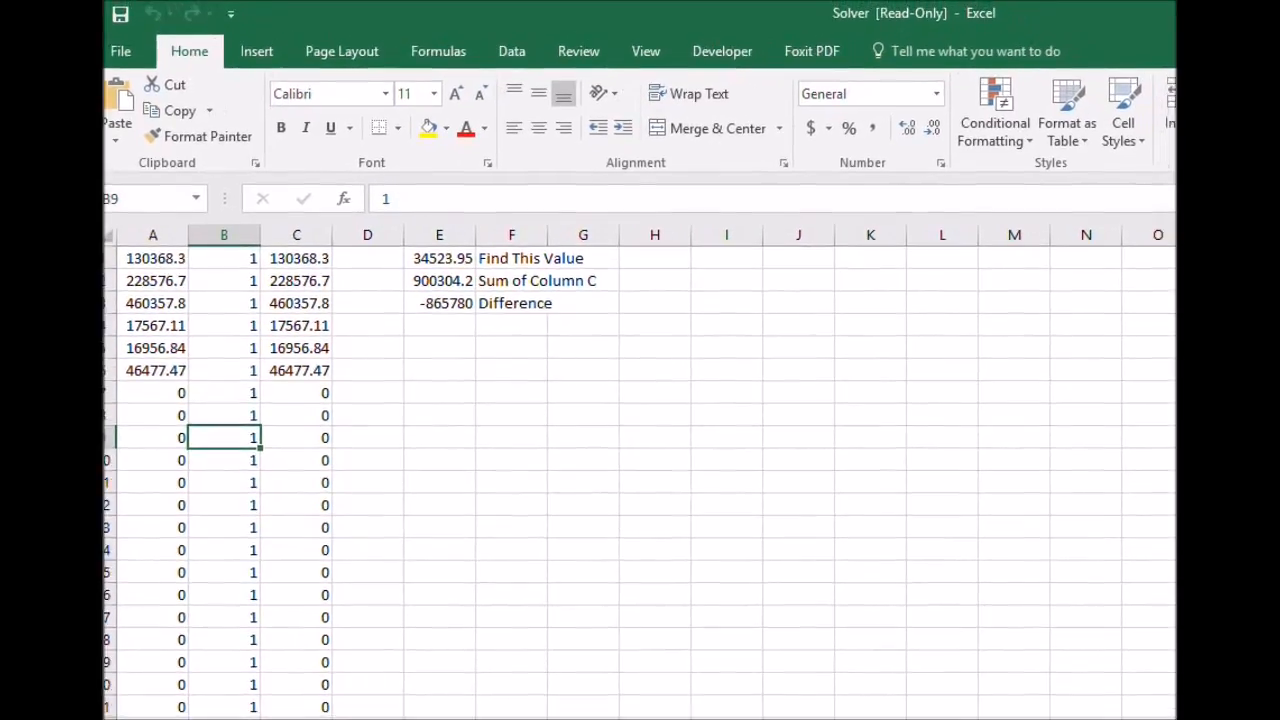
# Run Excel's Solver for a value of 0 in E3, keep the solution and inspect the amount in C4.
pyautogui.click(538, 51)
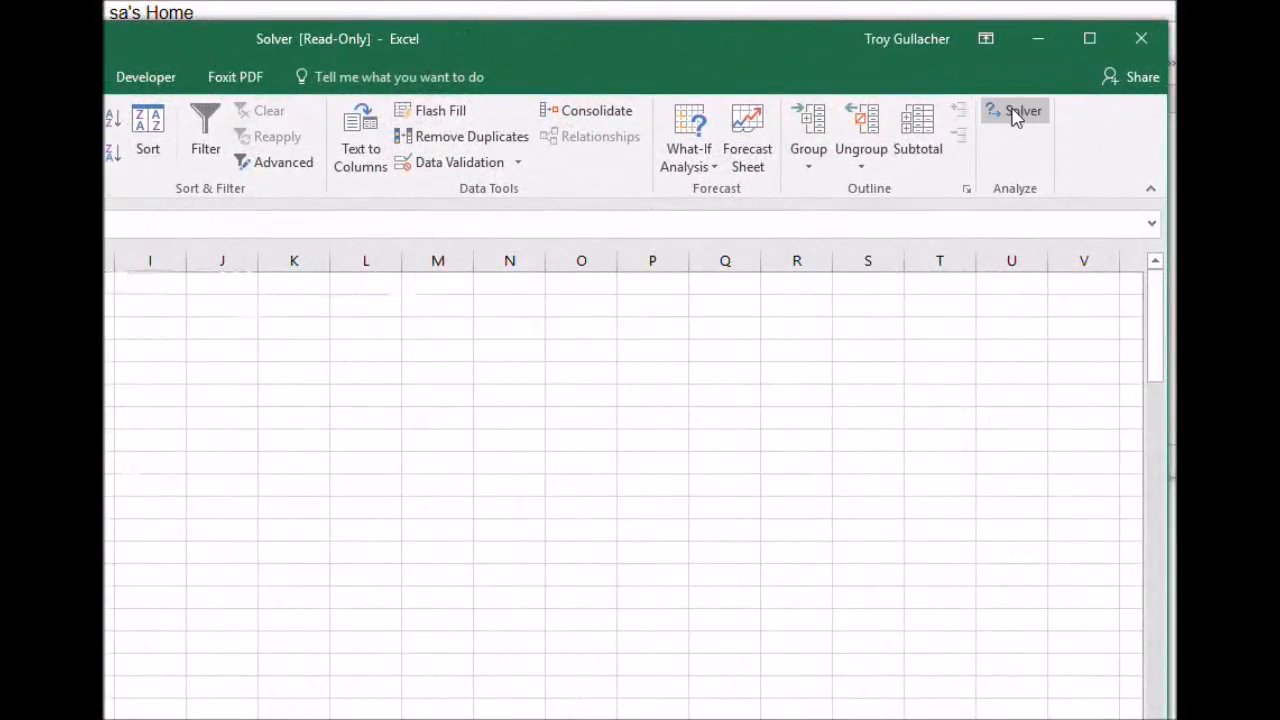
pyautogui.click(1018, 117)
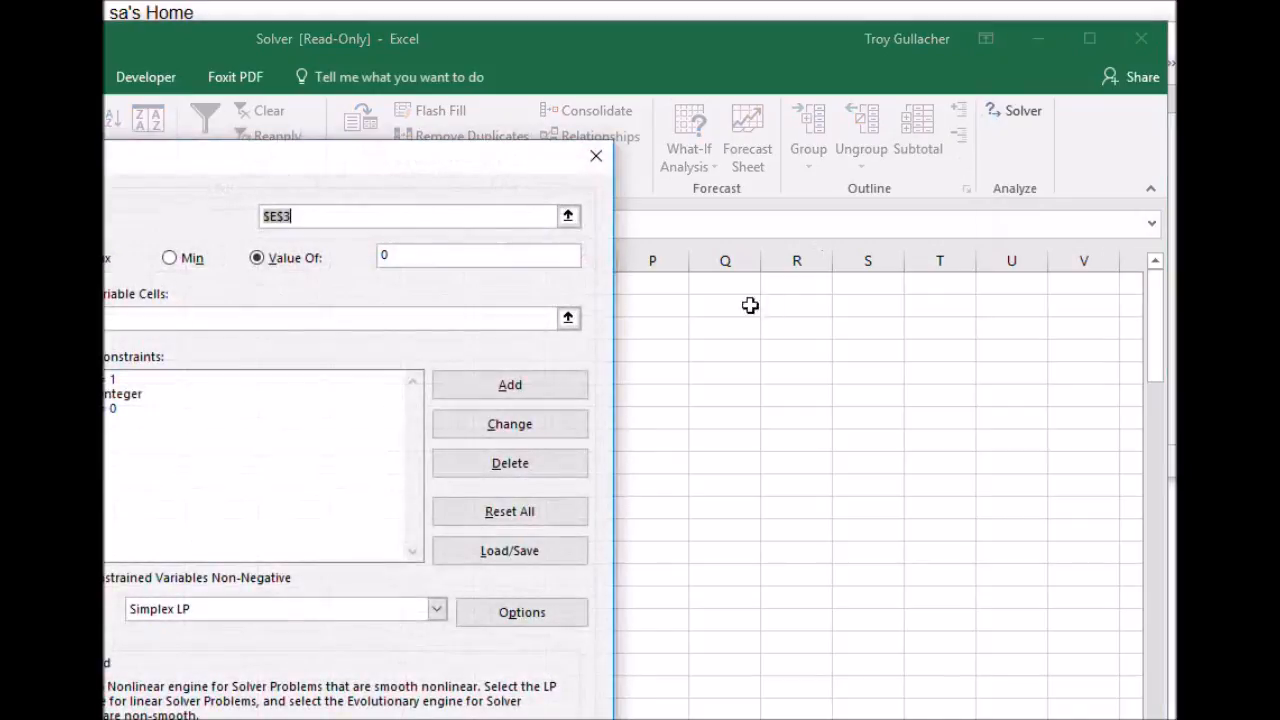
pyautogui.press('Return')
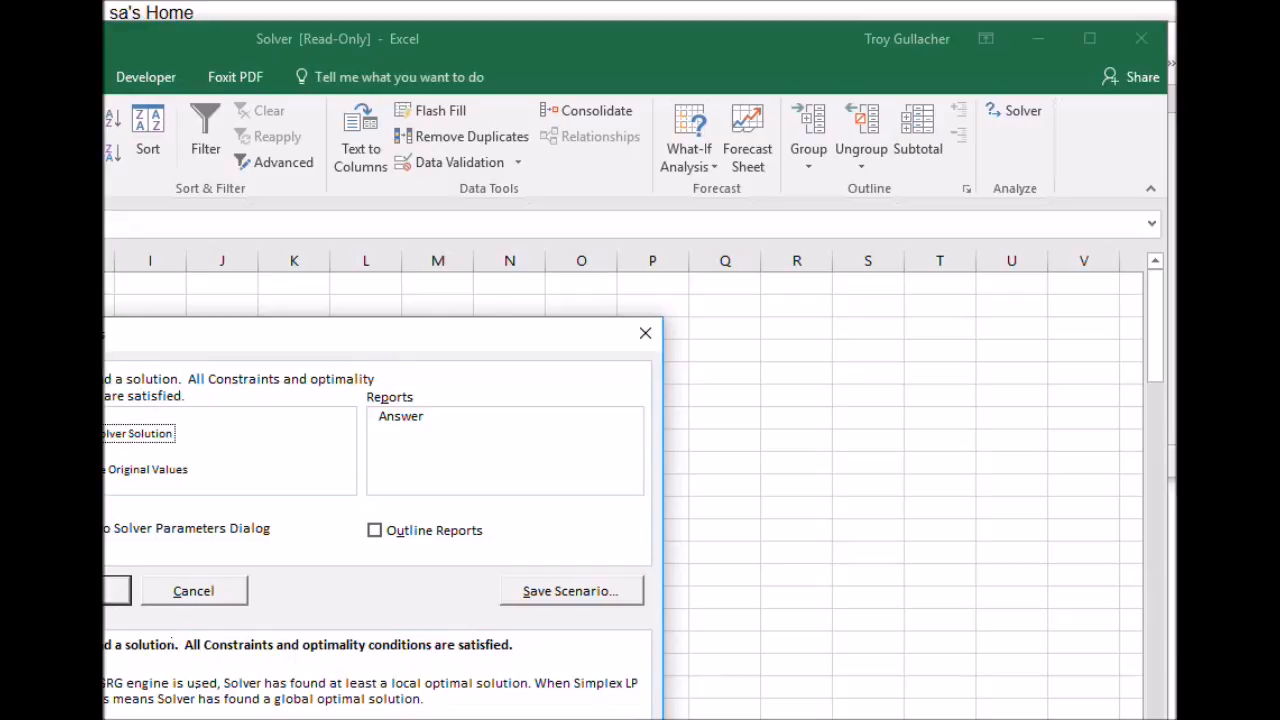
pyautogui.click(115, 590)
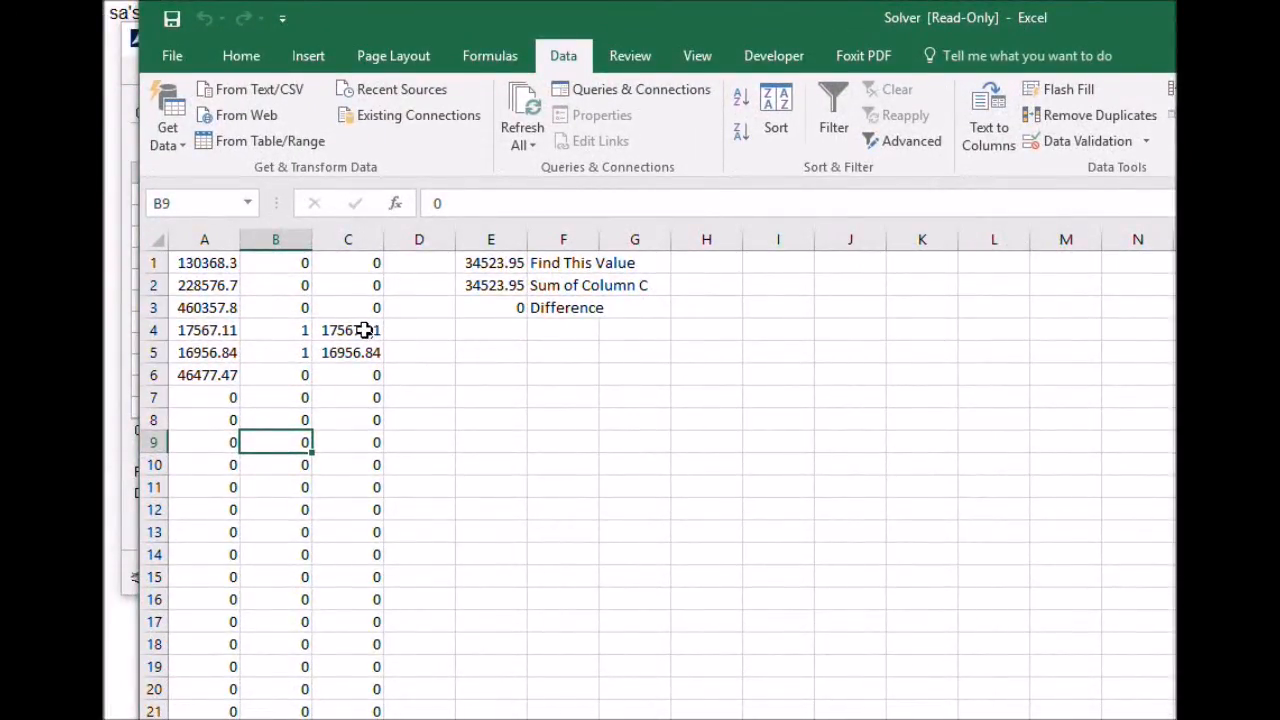
pyautogui.click(360, 331)
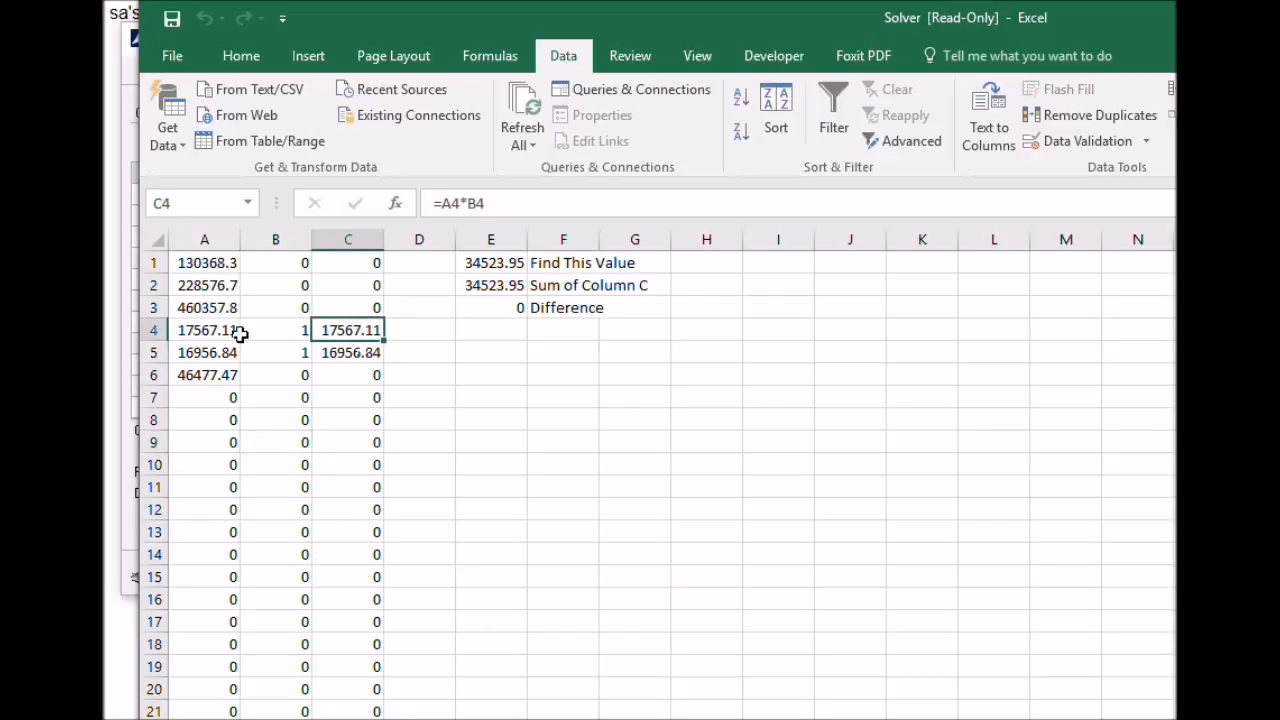
# Inspect the amount in C5 of the Solver workbook.
pyautogui.click(349, 351)
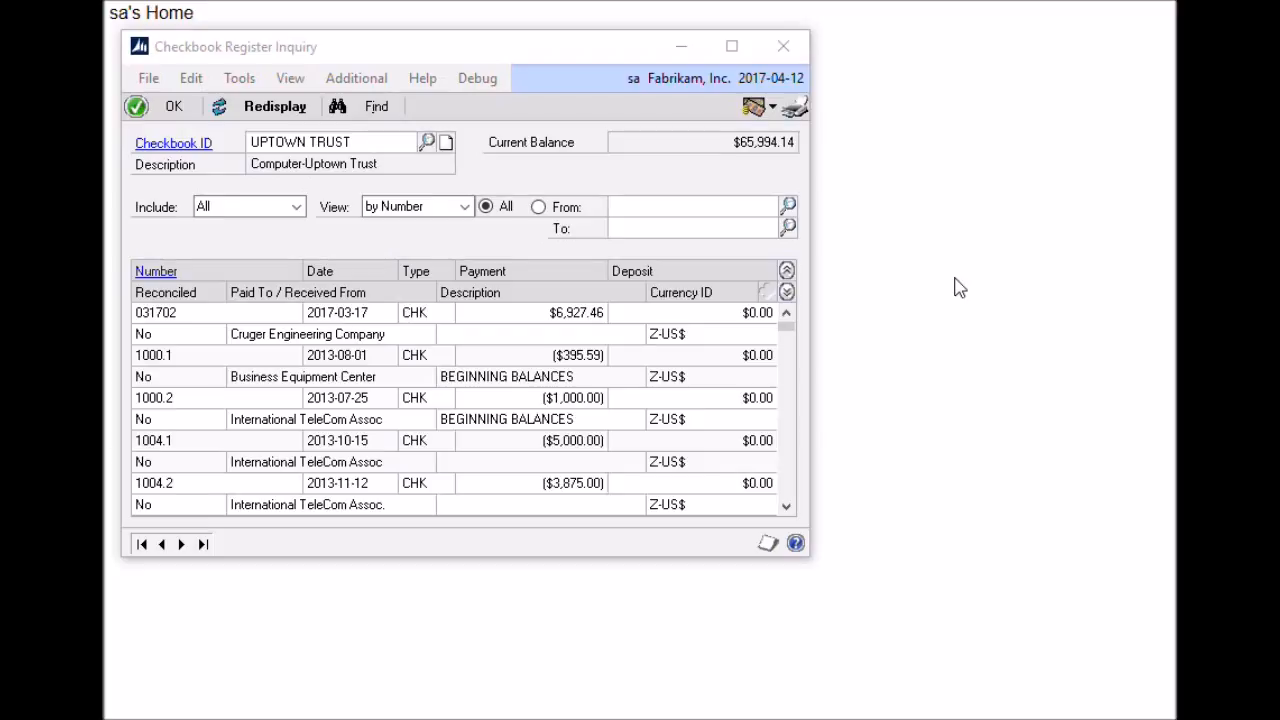
# In Dynamics GP's checkbook register for UPTOWN TRUST, try drilling into transaction 1000.1, and select transaction 031702.
pyautogui.click(531, 322)
pyautogui.click(212, 374)
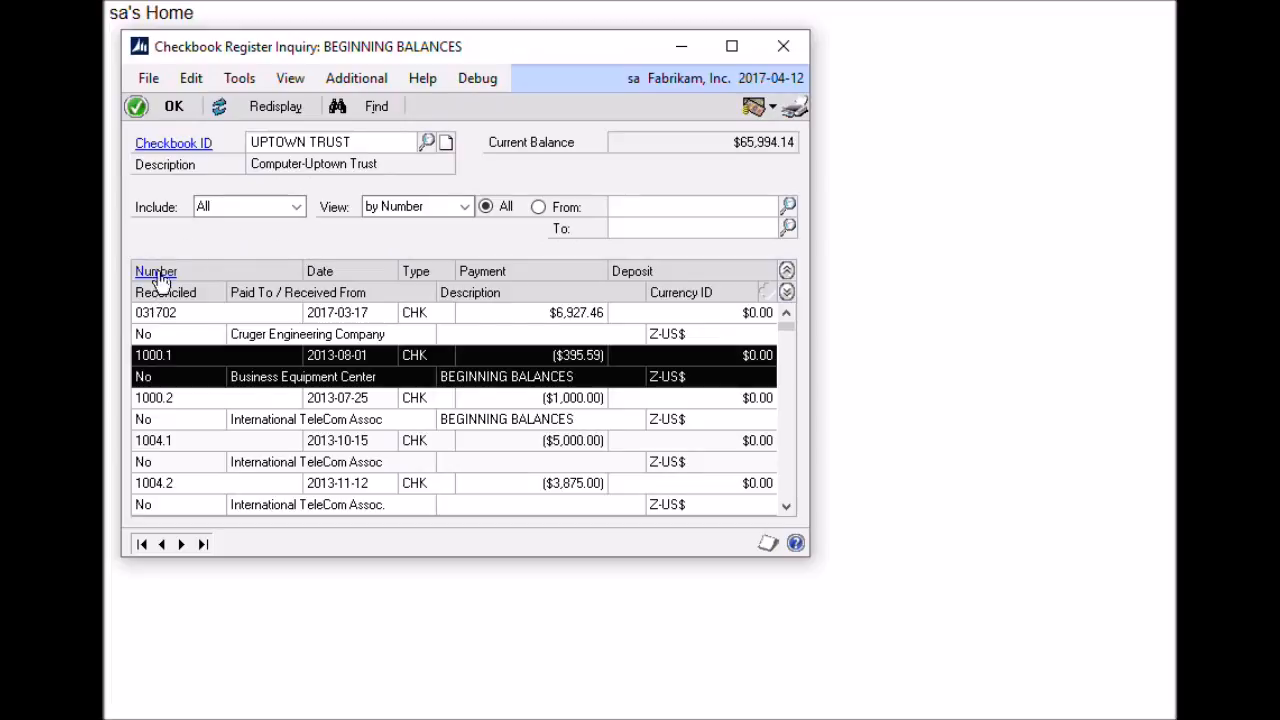
pyautogui.click(156, 272)
pyautogui.click(845, 493)
pyautogui.click(228, 318)
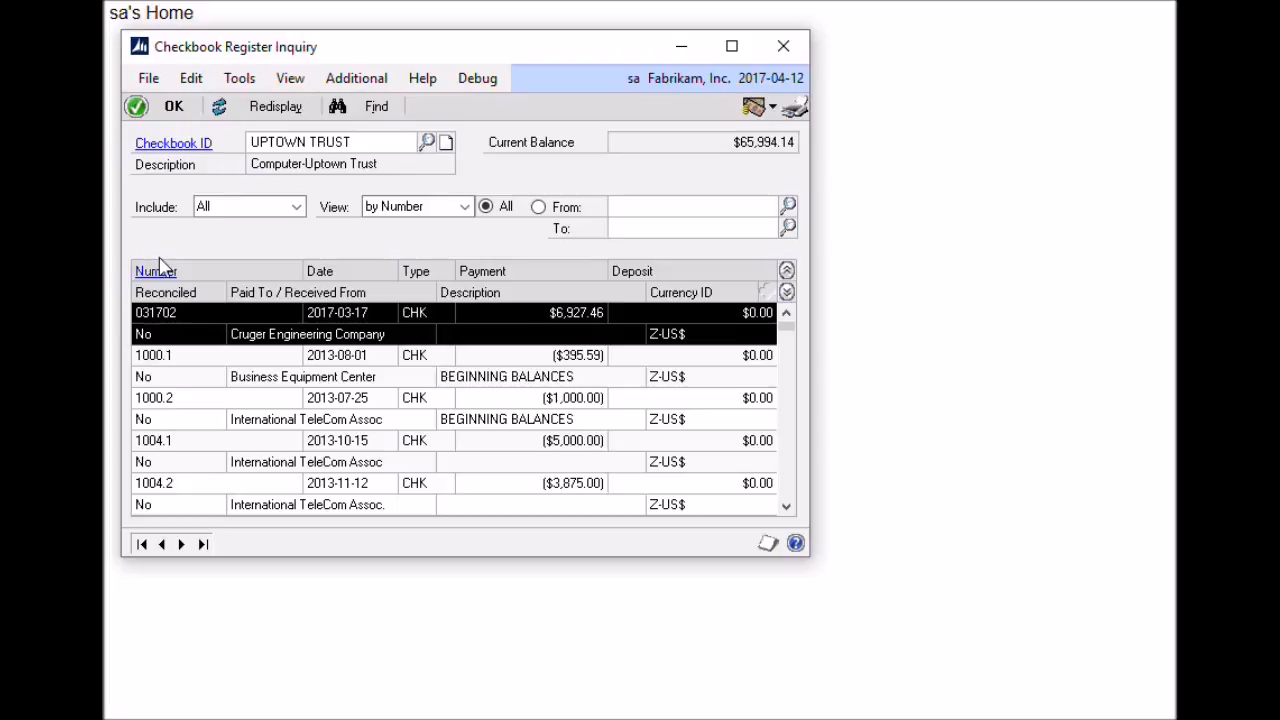
# Open the Checkbook Filter for the register inquiry and filter the transactions to types K and KC.
pyautogui.click(357, 80)
pyautogui.click(402, 105)
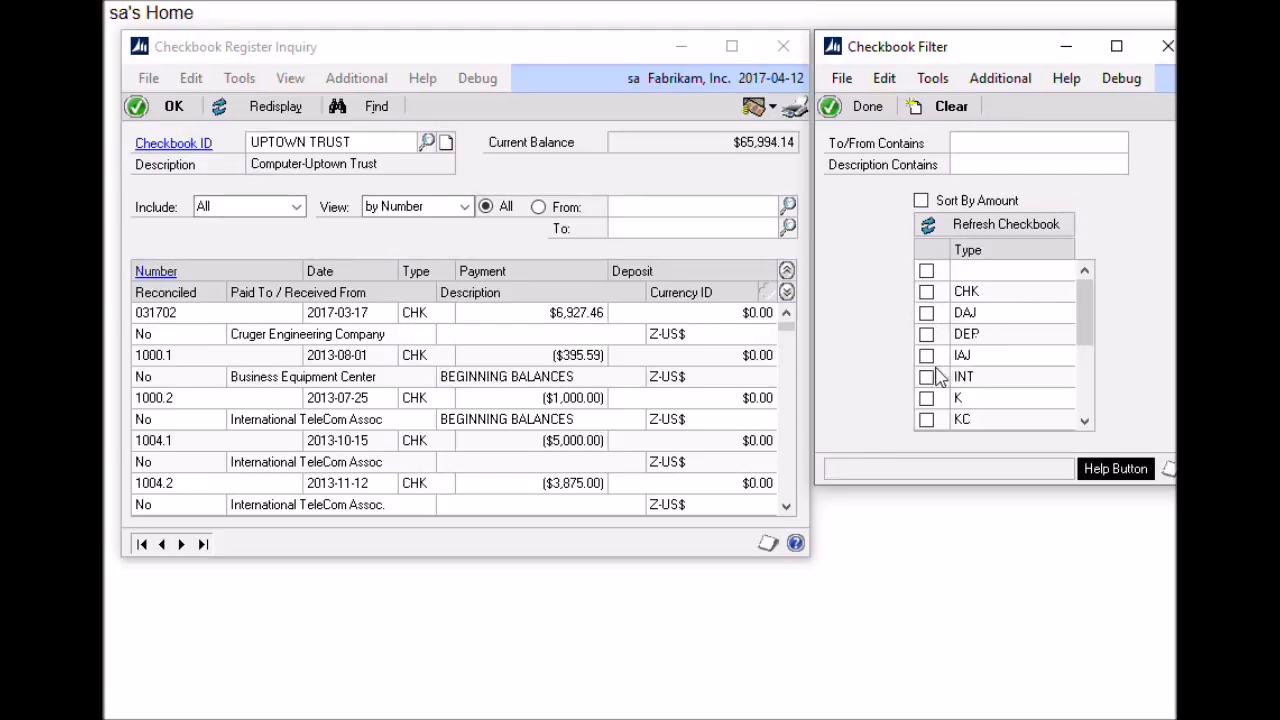
pyautogui.click(926, 399)
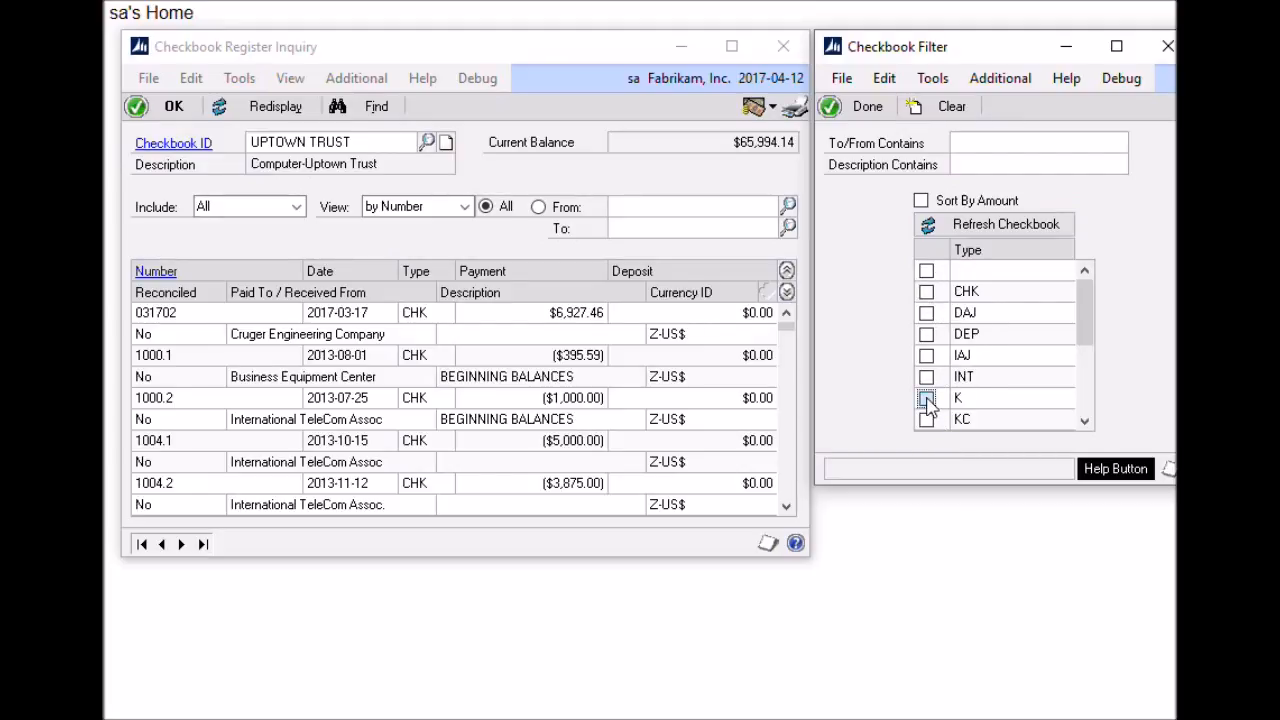
pyautogui.click(927, 421)
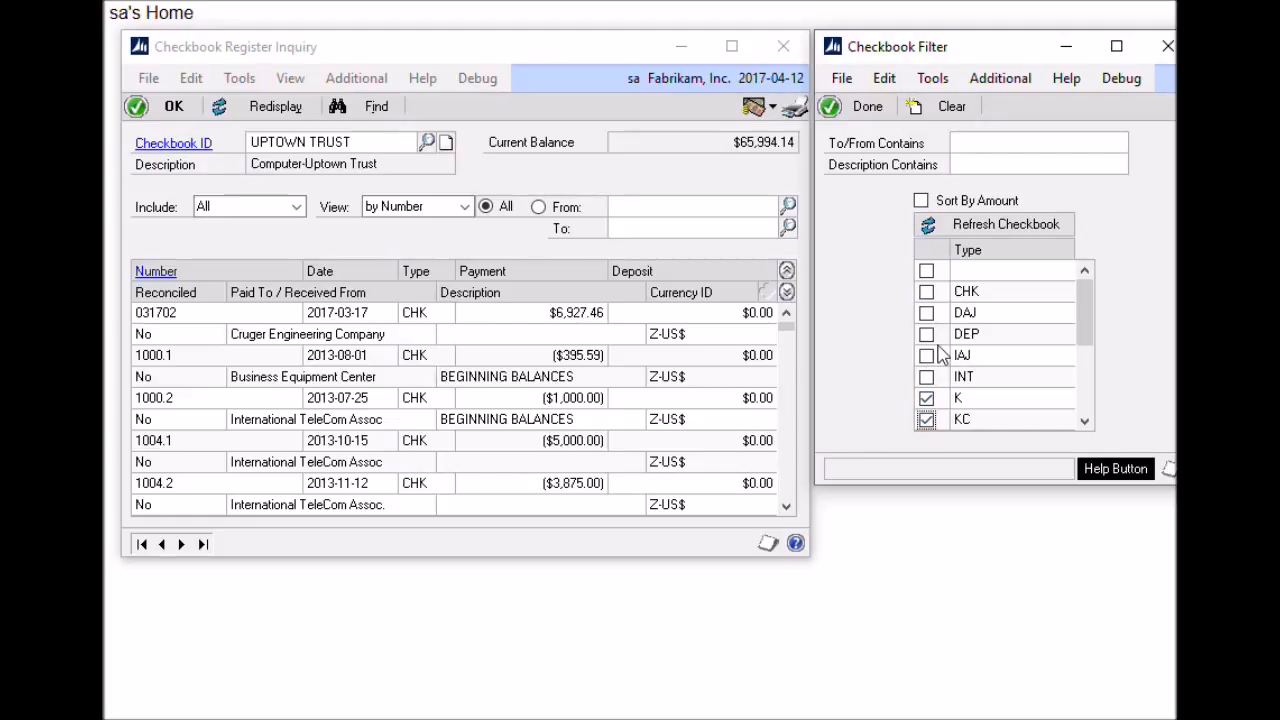
pyautogui.click(990, 226)
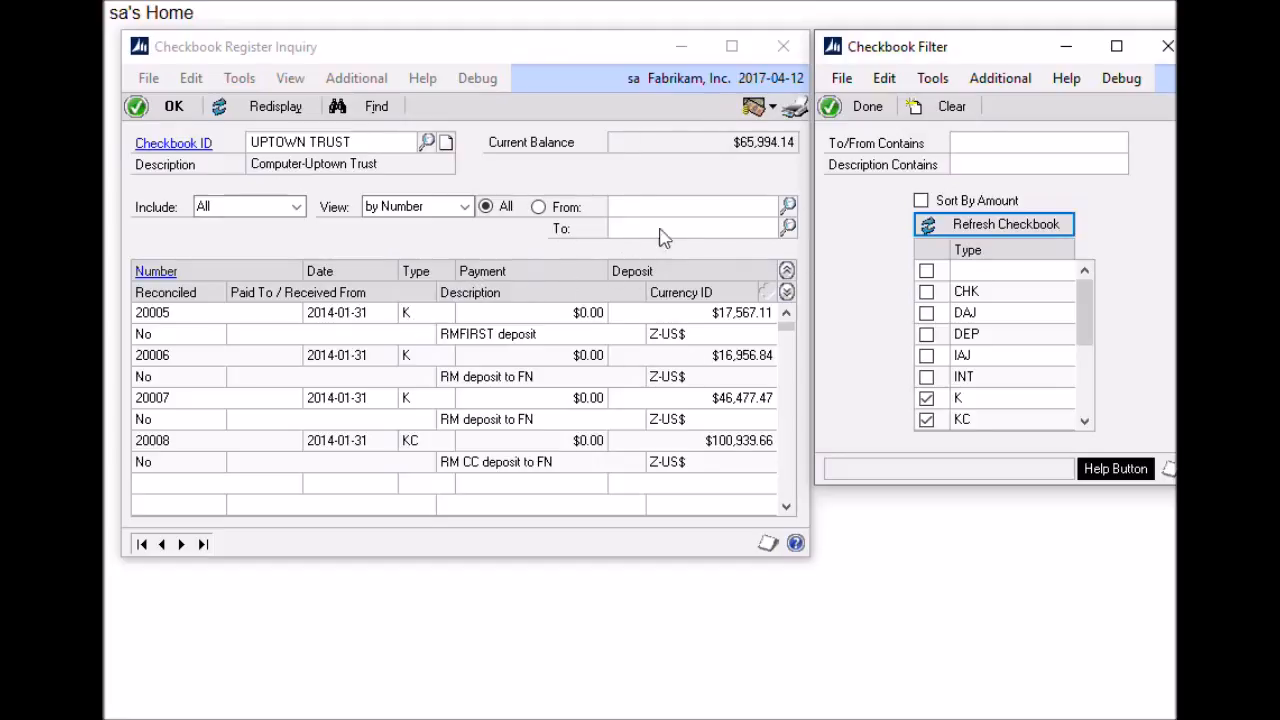
# Narrow the filtered checkbook register to transactions whose description contains CC.
pyautogui.click(1035, 146)
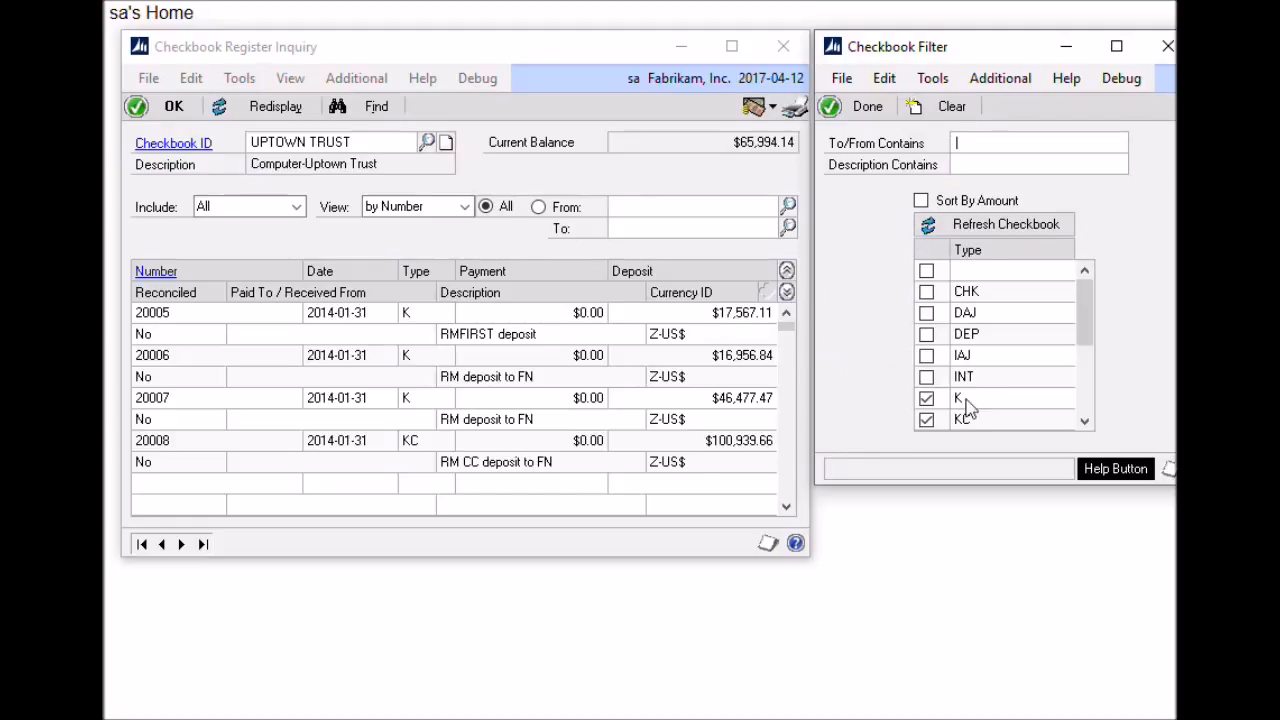
pyautogui.click(787, 300)
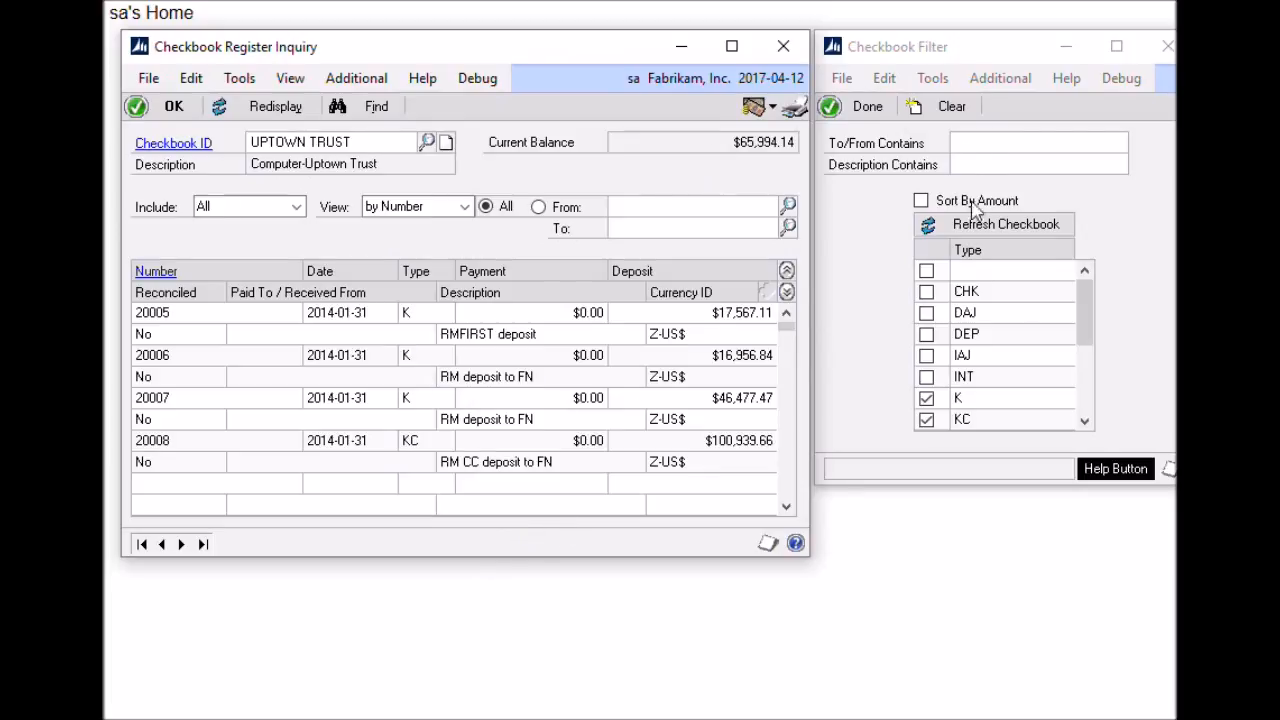
pyautogui.click(975, 160)
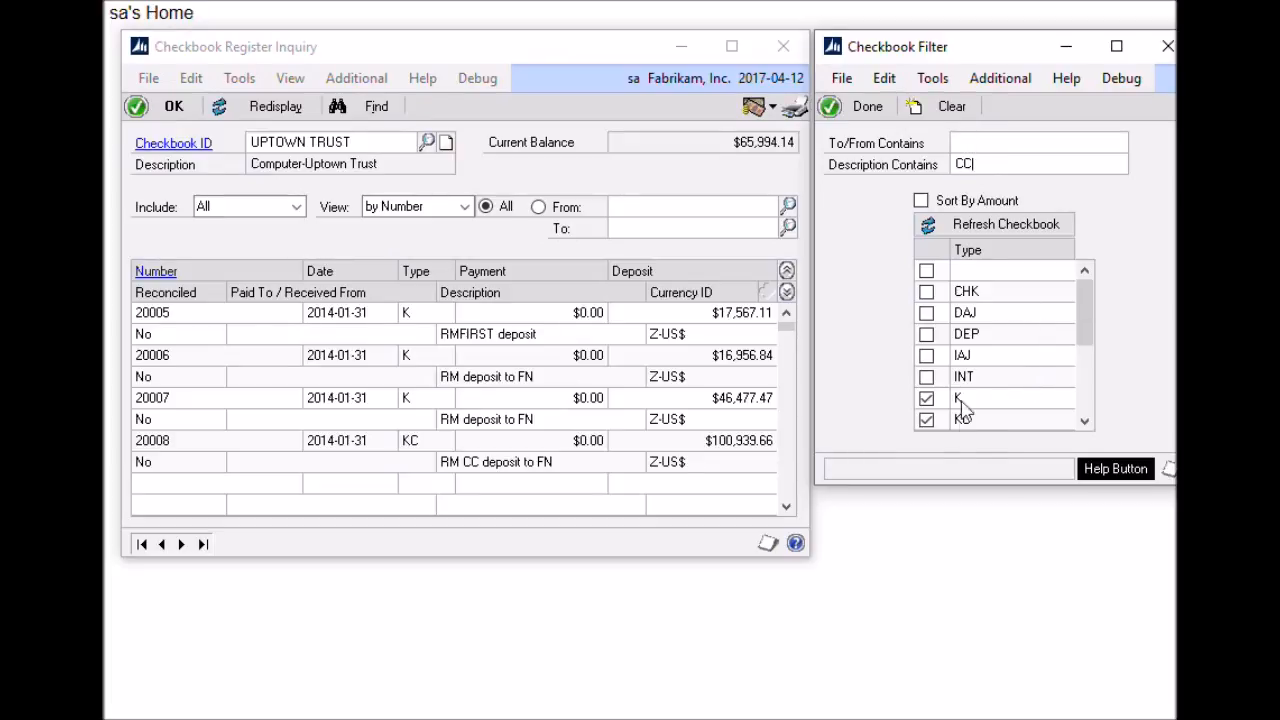
pyautogui.click(965, 226)
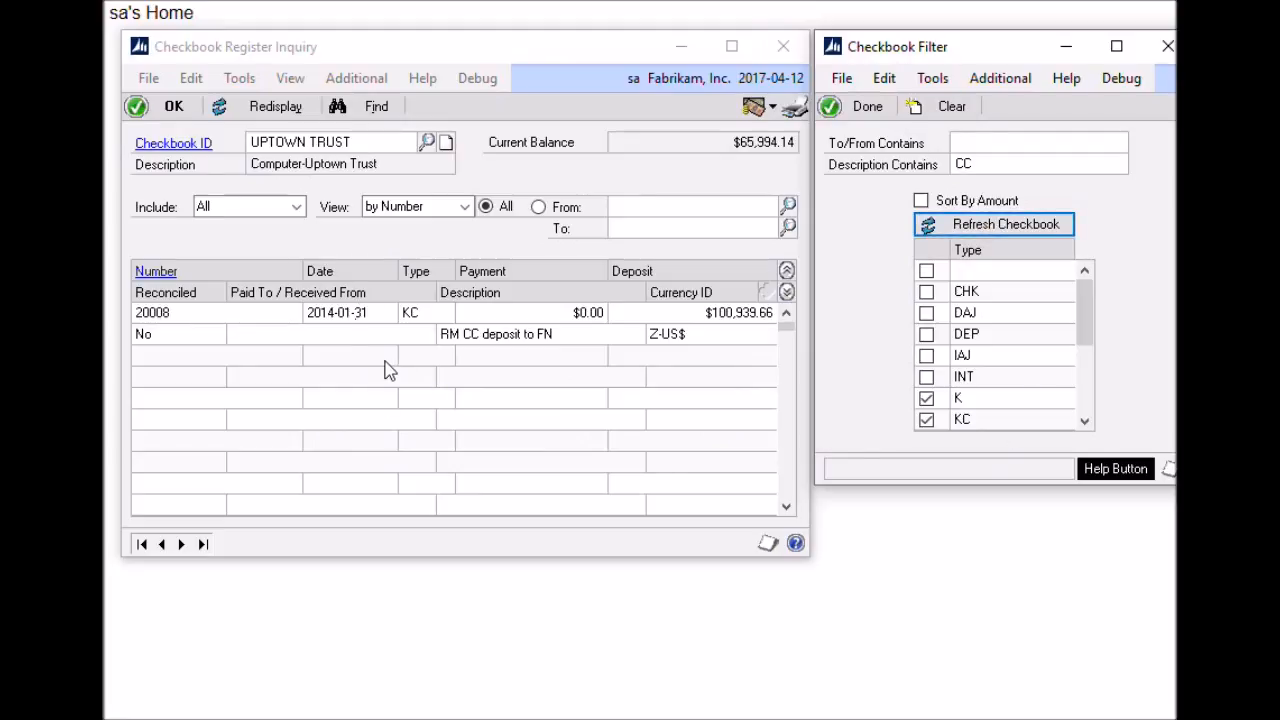